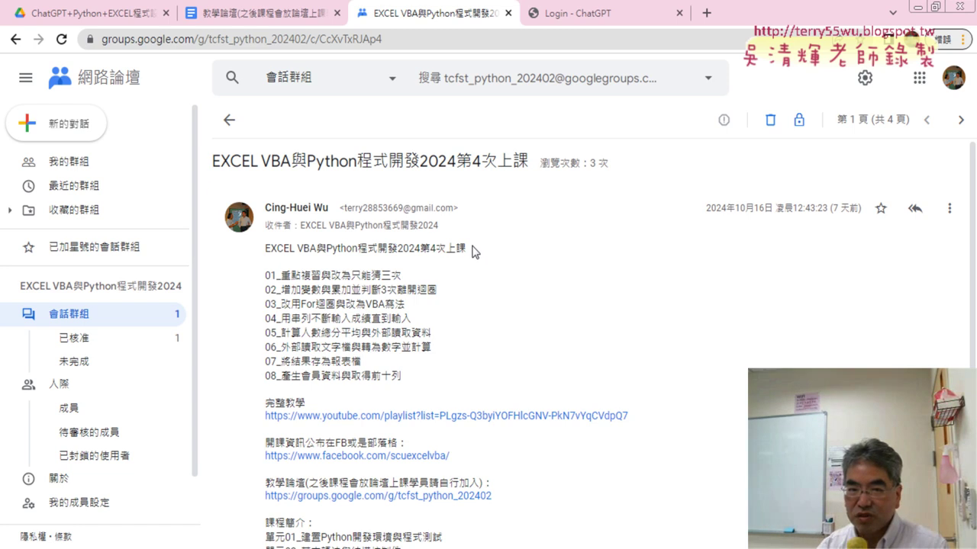
Highlight 2024第4次上課 in the opening line of the post
{"action": "left_click_drag", "start_coordinate": [467, 248], "coordinate": [398, 249]}
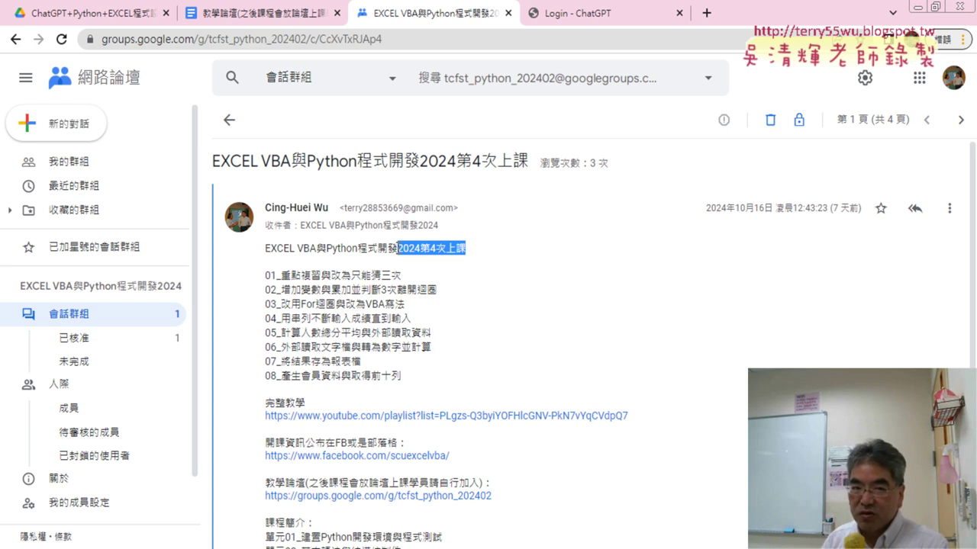
Highlight 猜三次 at the end of item 01 in place of the earlier selection
{"action": "left_click_drag", "start_coordinate": [401, 275], "coordinate": [372, 275]}
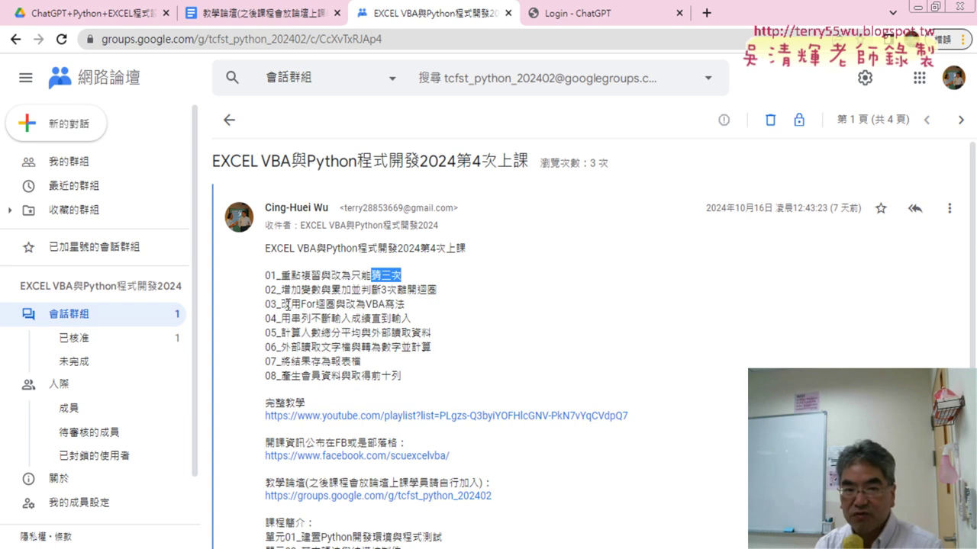
Highlight VBA寫法 at the end of item 03 of the lesson list
{"action": "left_click_drag", "start_coordinate": [365, 303], "coordinate": [407, 310]}
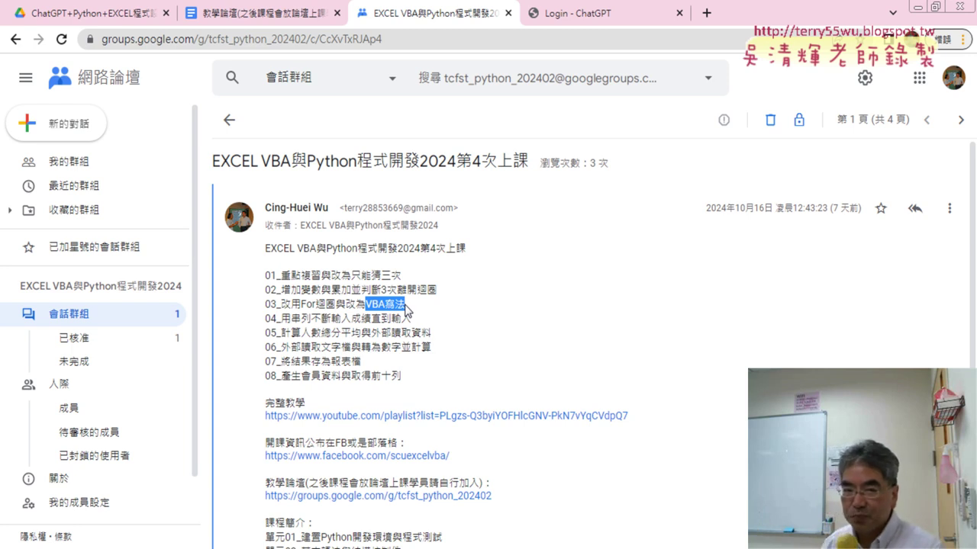
Clear the item 03 highlight and highlight 串列 in item 04 instead
{"action": "left_click", "coordinate": [293, 320]}
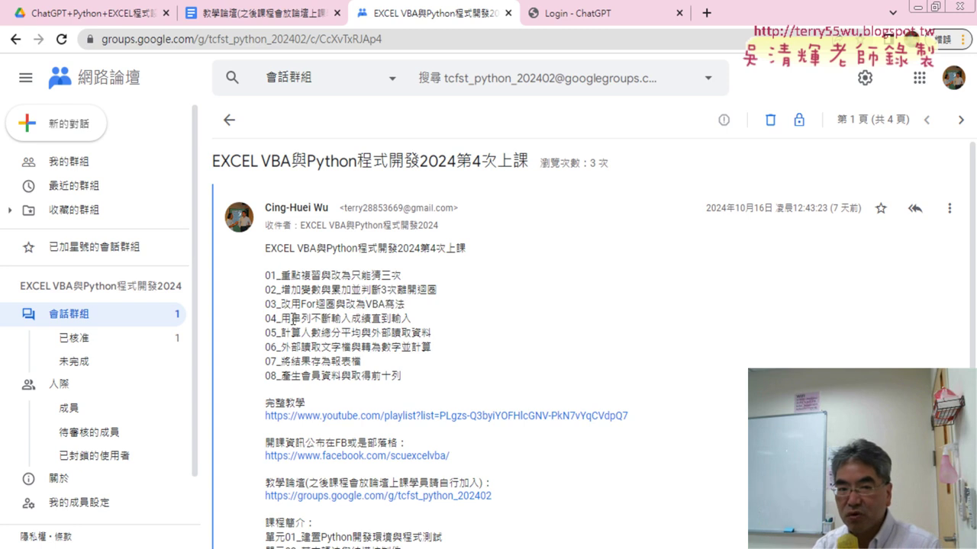
{"action": "left_click_drag", "start_coordinate": [293, 320], "coordinate": [311, 320]}
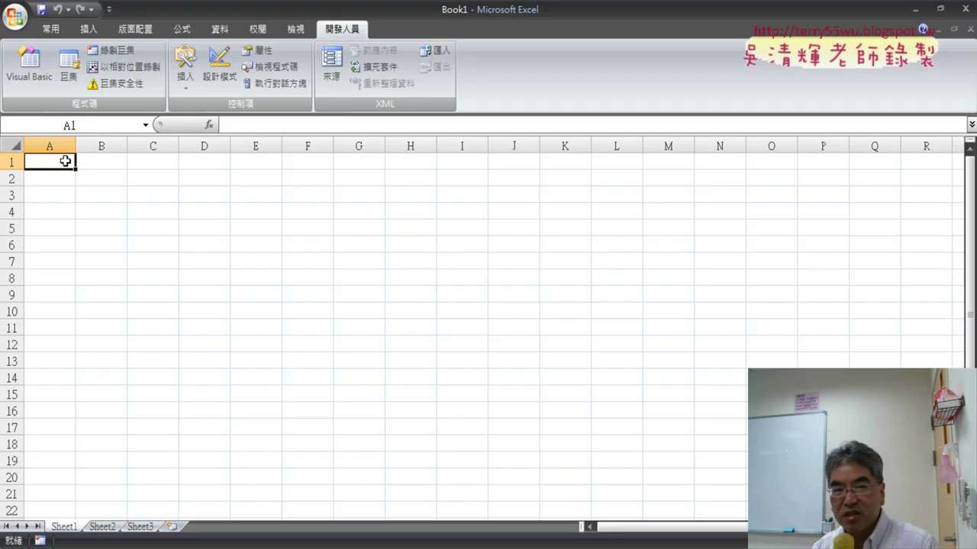
Select ranges such as A1:A14 and A1:G1 in Book1, then minimize Excel
{"action": "left_click_drag", "start_coordinate": [72, 162], "coordinate": [74, 382]}
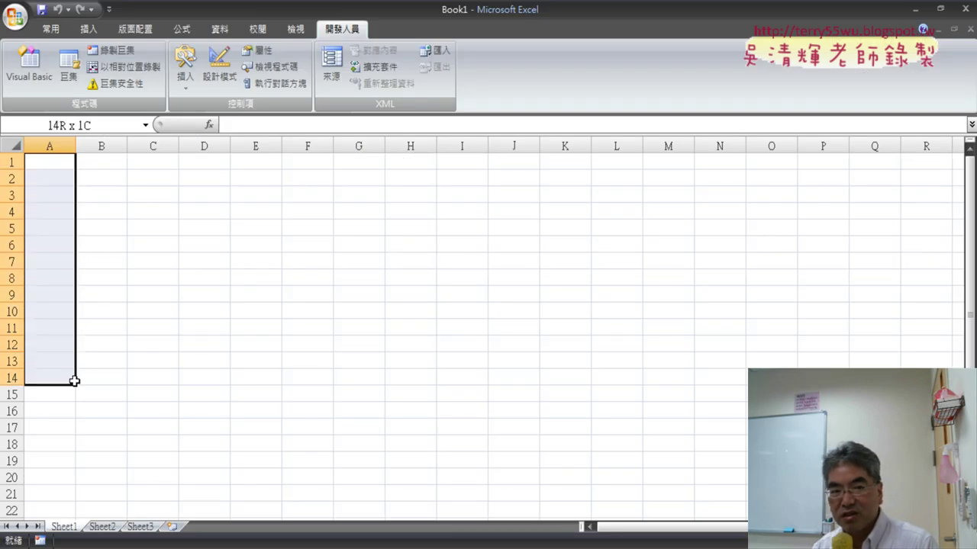
{"action": "left_click_drag", "start_coordinate": [59, 169], "coordinate": [359, 167]}
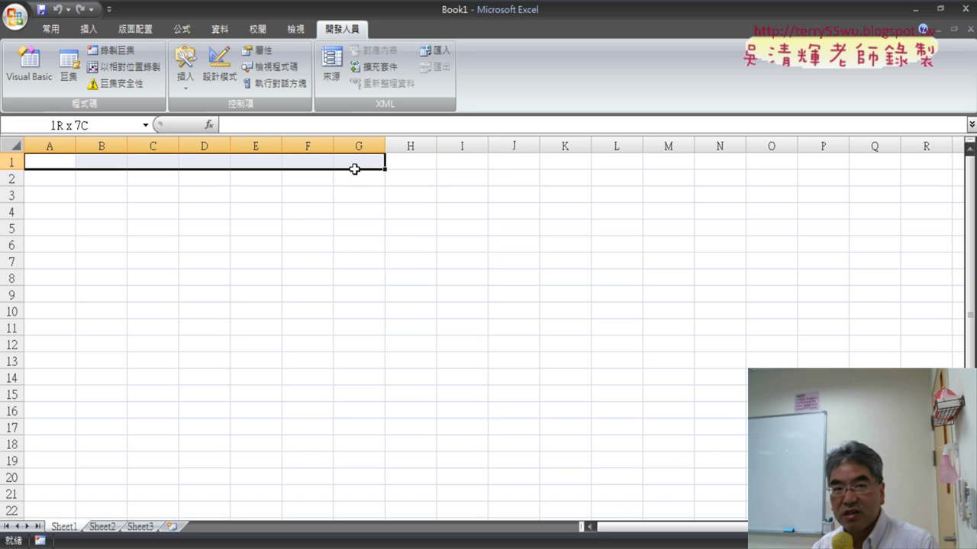
{"action": "left_click_drag", "start_coordinate": [58, 165], "coordinate": [42, 377]}
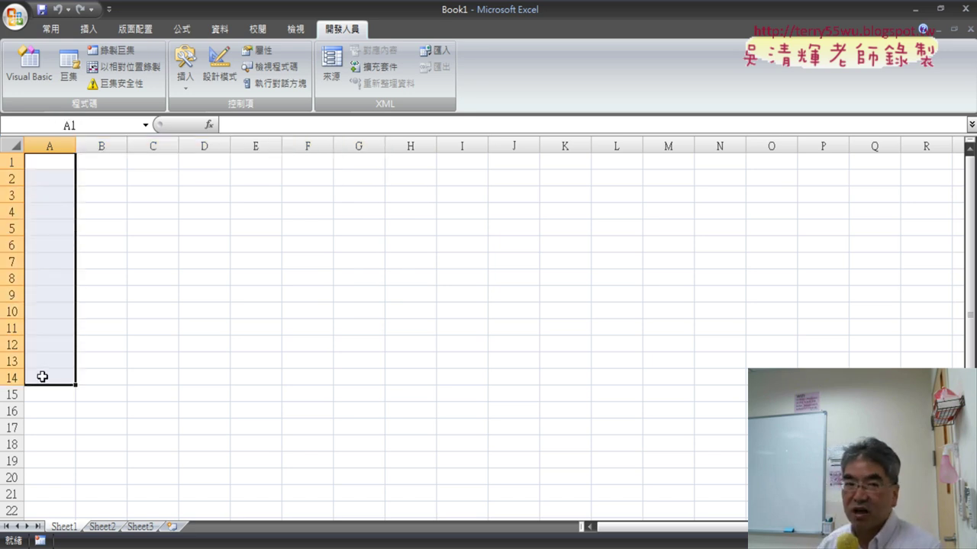
{"action": "left_click", "coordinate": [915, 9]}
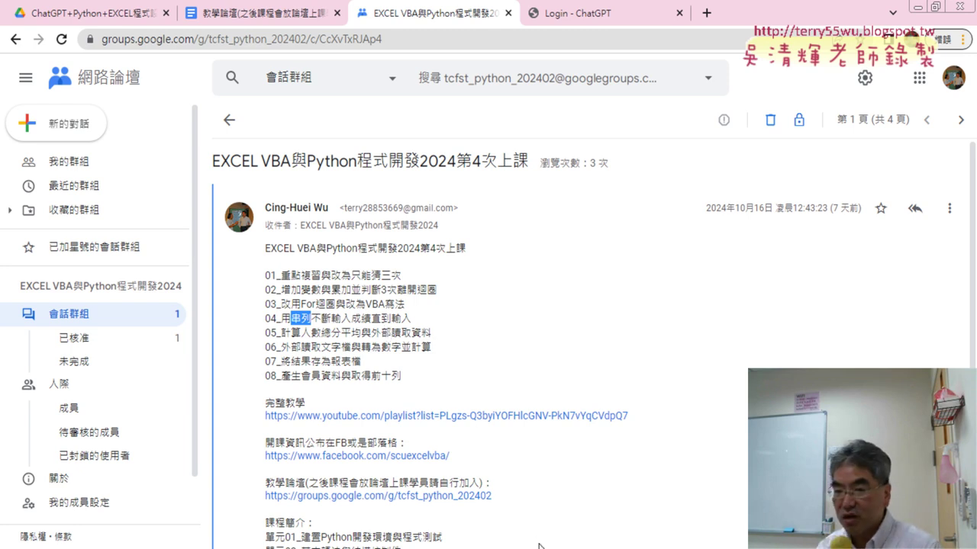
Switch back to Excel's Book1 with Alt+Tab and restore its window to a smaller size
{"action": "key", "text": "alt+Tab"}
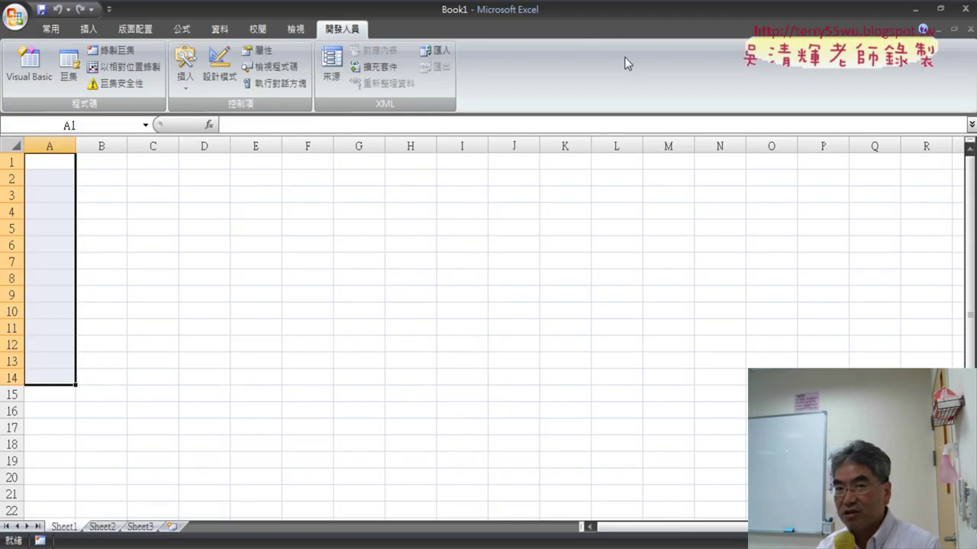
{"action": "left_click", "coordinate": [940, 8]}
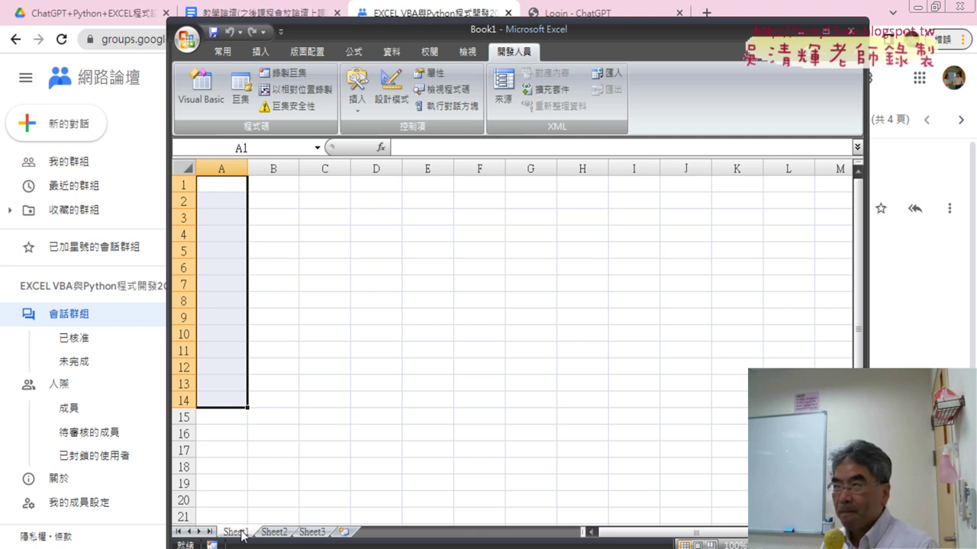
Select column A, column B, row 1 and then just cell A1 on Sheet1
{"action": "left_click", "coordinate": [229, 163]}
{"action": "left_click", "coordinate": [273, 168]}
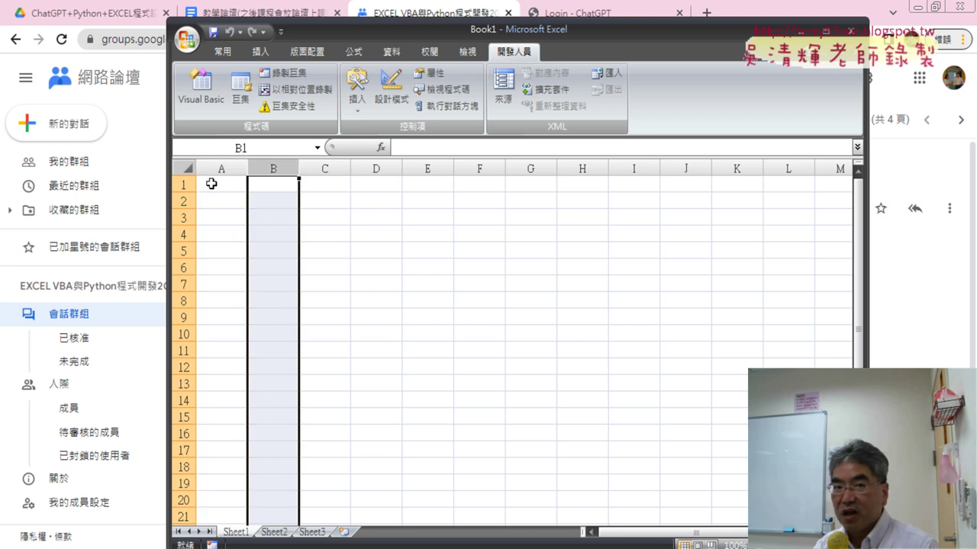
{"action": "left_click", "coordinate": [183, 185]}
{"action": "left_click", "coordinate": [220, 169]}
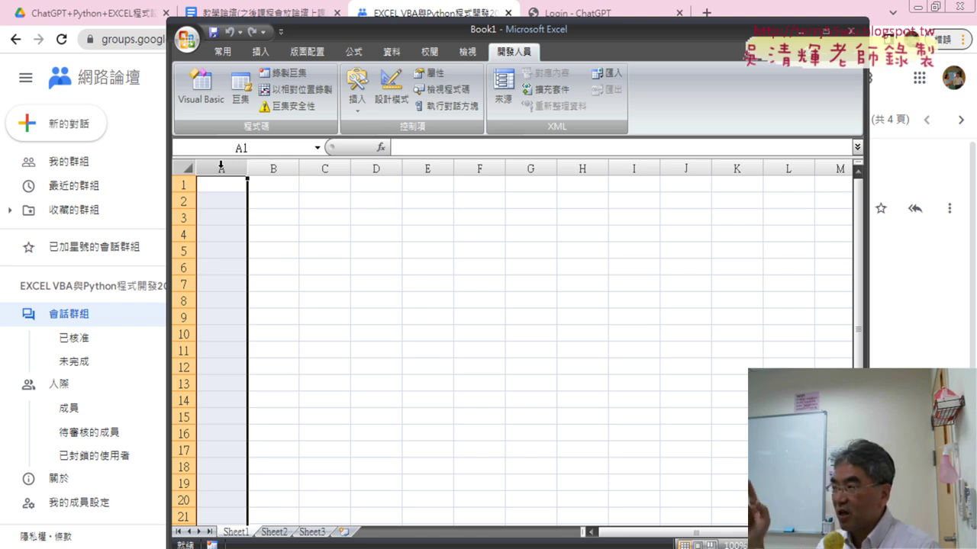
{"action": "left_click", "coordinate": [184, 185]}
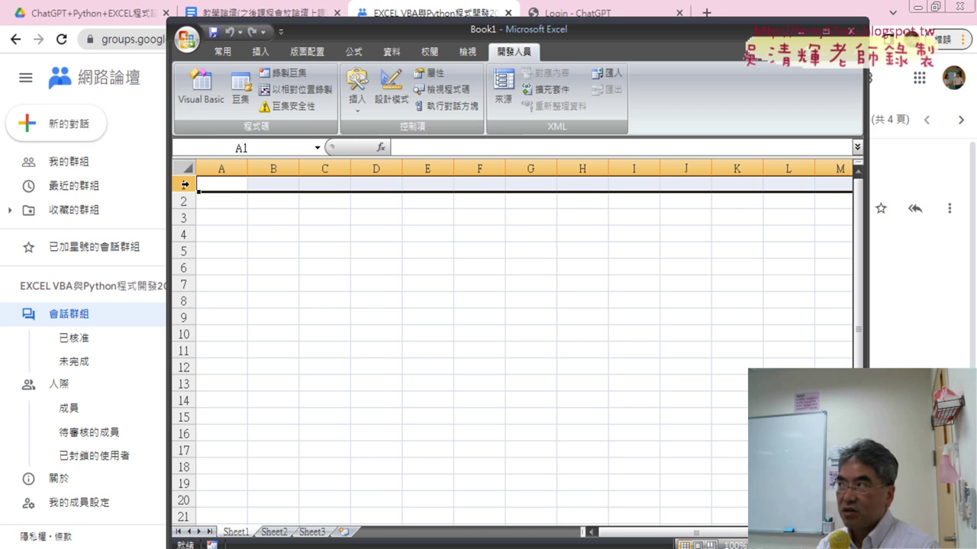
{"action": "left_click", "coordinate": [226, 185]}
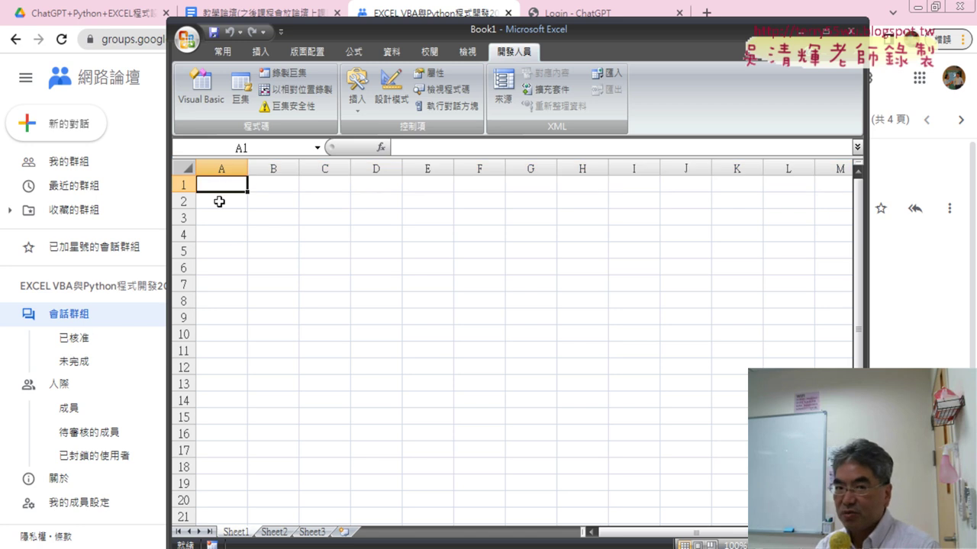
Select the row ranges A1:E1, A2:E2 and A3:E3, then minimize Excel
{"action": "left_click_drag", "start_coordinate": [219, 202], "coordinate": [397, 200]}
{"action": "left_click_drag", "start_coordinate": [212, 217], "coordinate": [412, 217]}
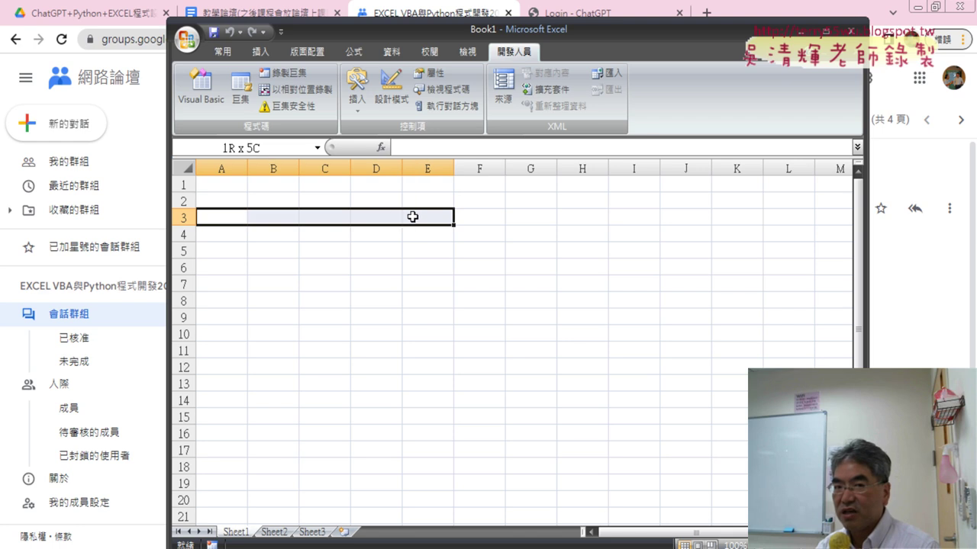
{"action": "left_click_drag", "start_coordinate": [217, 185], "coordinate": [420, 187]}
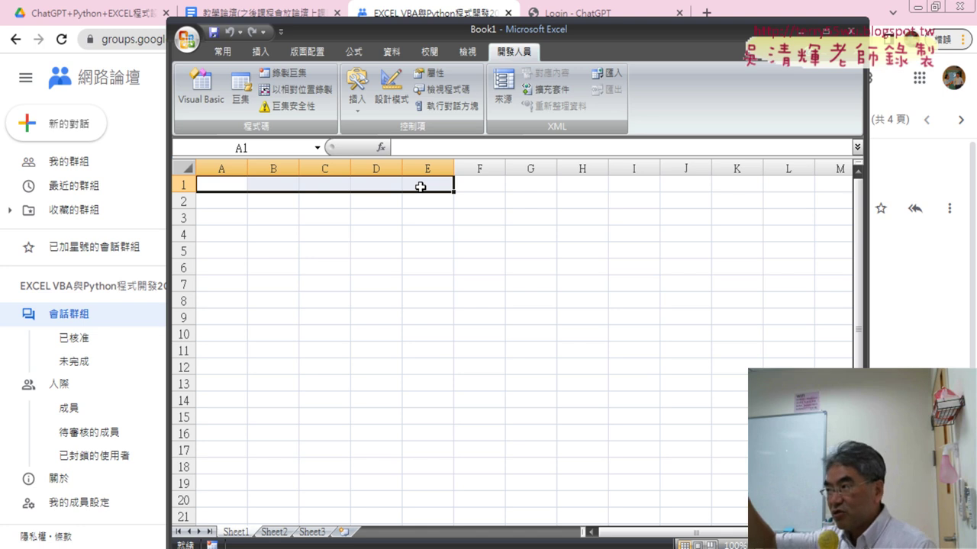
{"action": "left_click", "coordinate": [220, 185]}
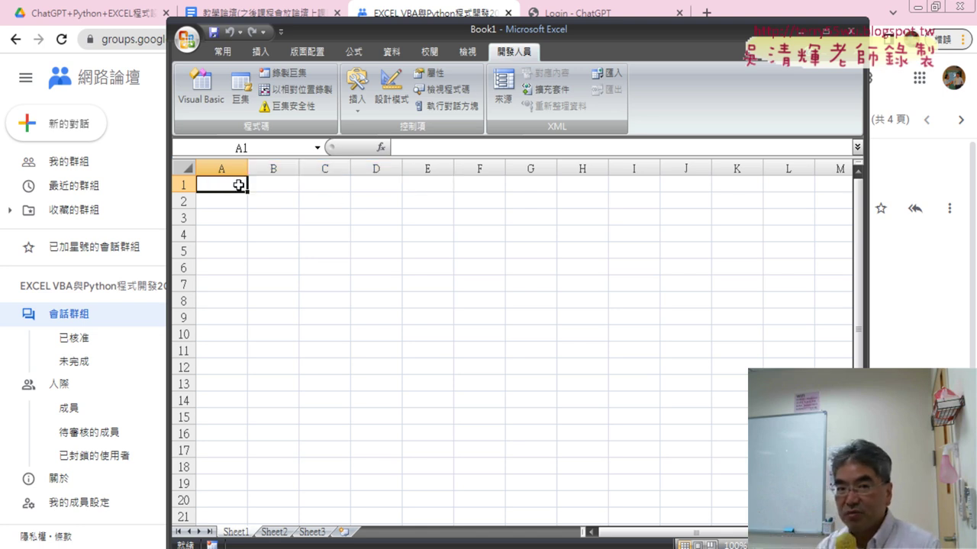
{"action": "left_click_drag", "start_coordinate": [238, 184], "coordinate": [425, 177]}
{"action": "left_click_drag", "start_coordinate": [211, 199], "coordinate": [403, 199]}
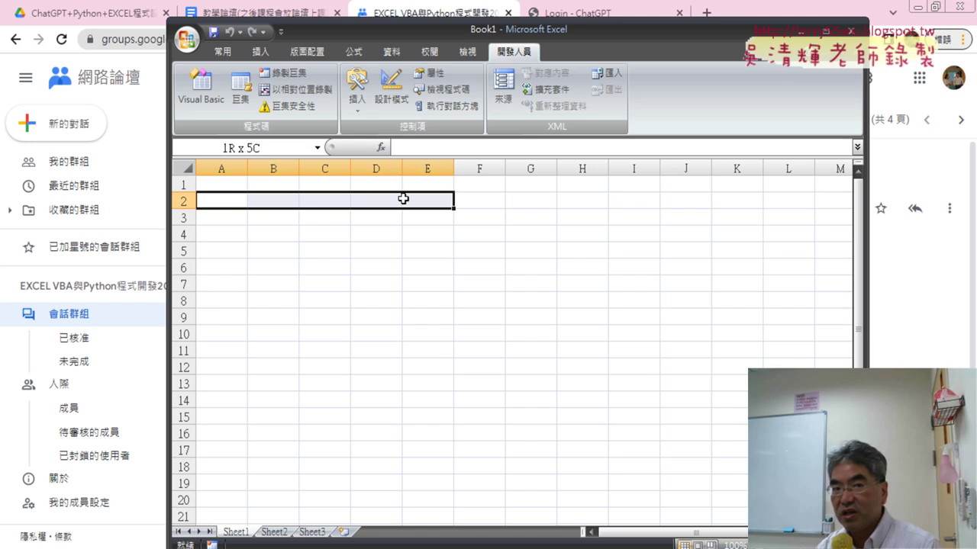
{"action": "left_click_drag", "start_coordinate": [223, 217], "coordinate": [418, 219]}
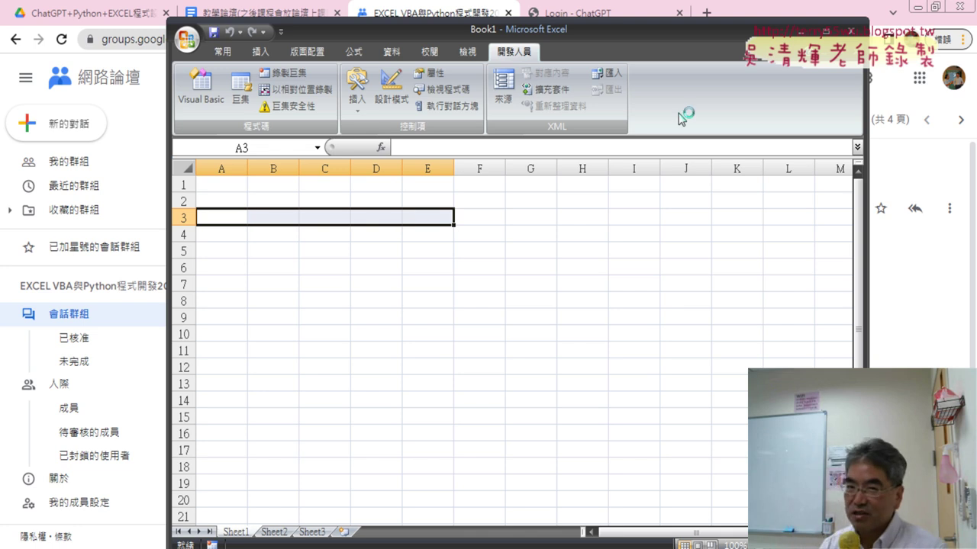
{"action": "left_click", "coordinate": [809, 29]}
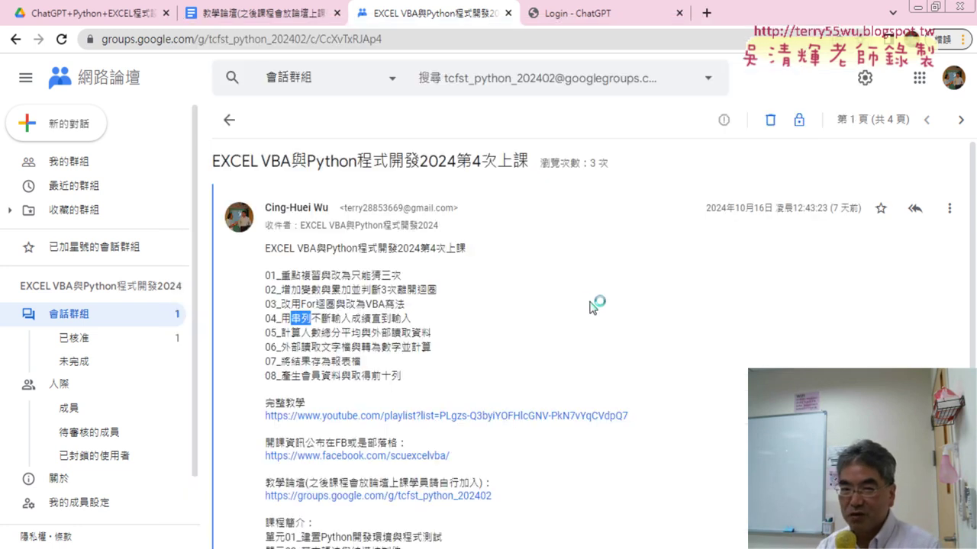
Scroll the post and highlight item 05, then the words 串列 and 成績 in item 04
{"action": "scroll", "coordinate": [588, 305], "scroll_direction": "down", "scroll_amount": 1}
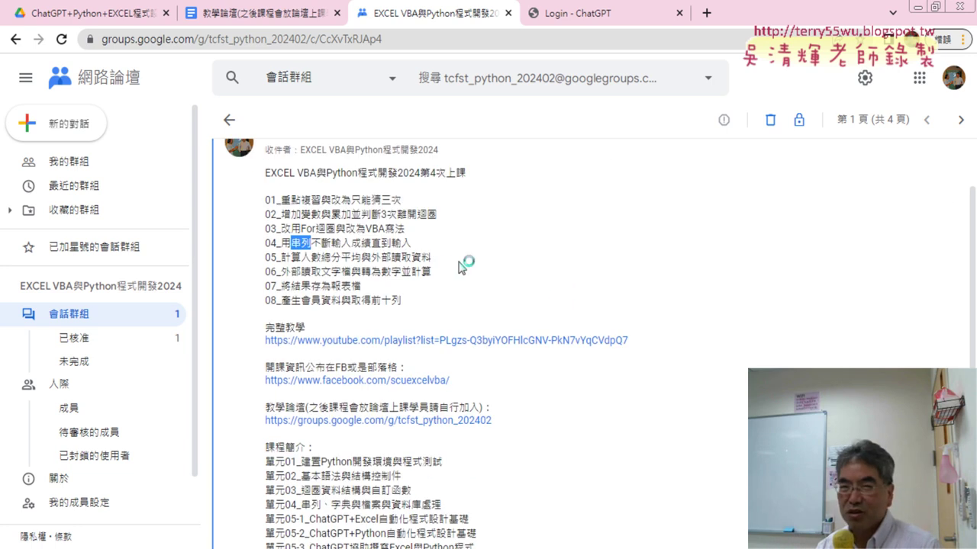
{"action": "left_click_drag", "start_coordinate": [432, 257], "coordinate": [277, 257]}
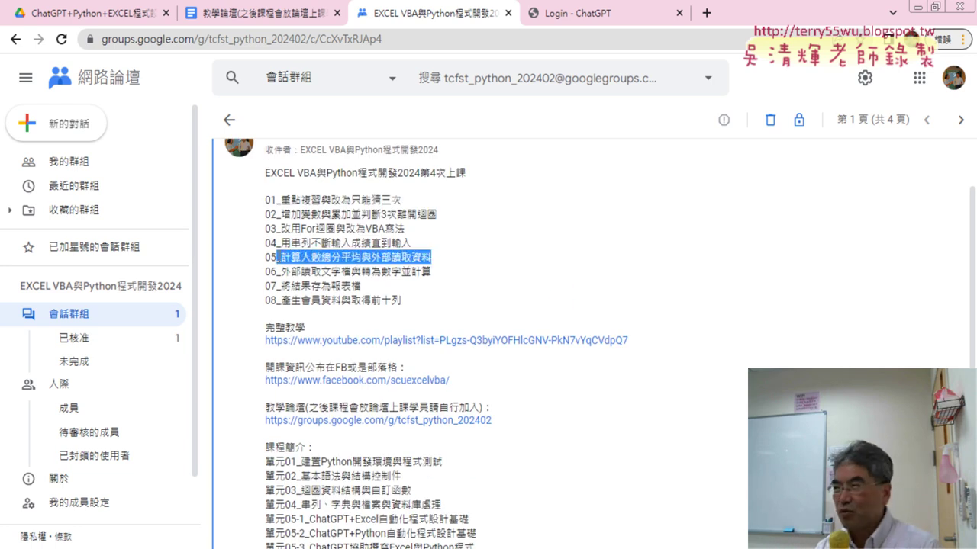
{"action": "left_click", "coordinate": [331, 276]}
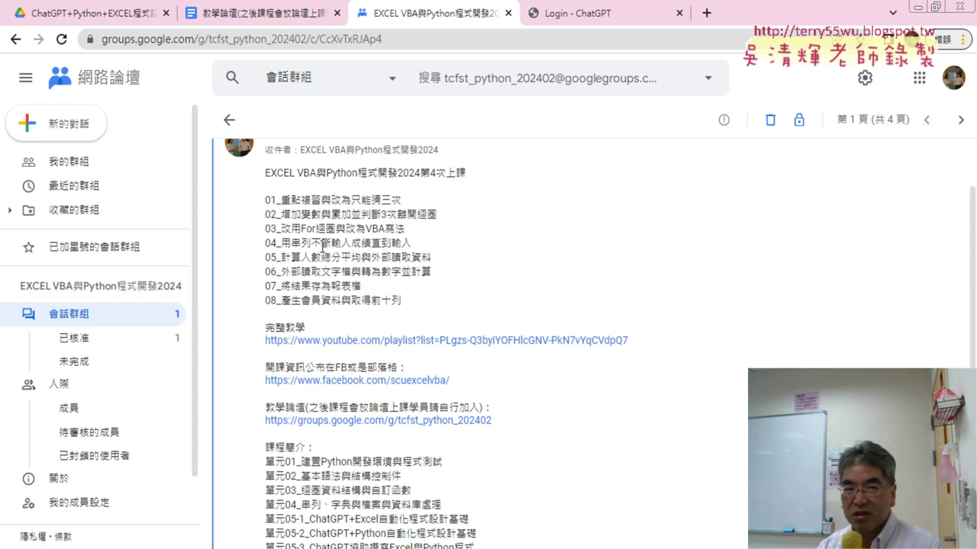
{"action": "double_click", "coordinate": [295, 243]}
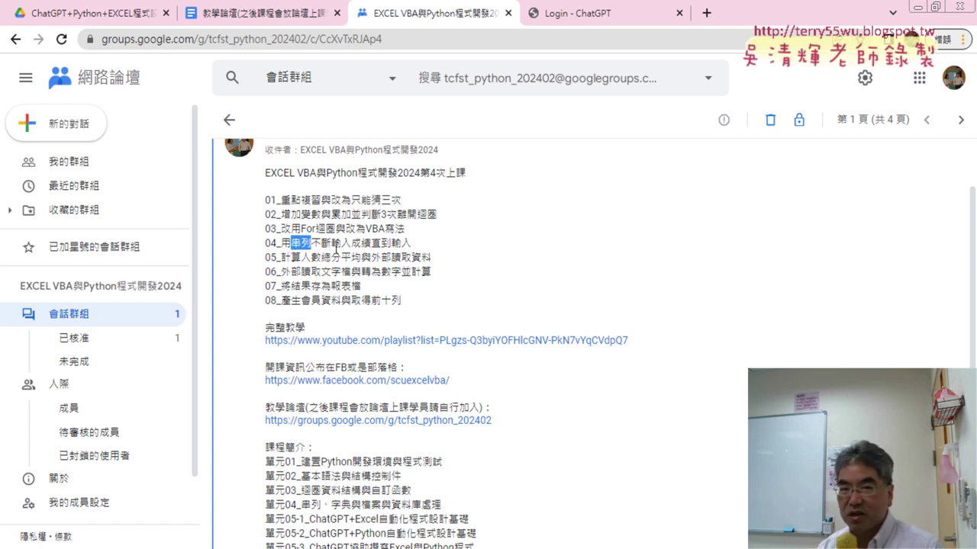
{"action": "double_click", "coordinate": [359, 243]}
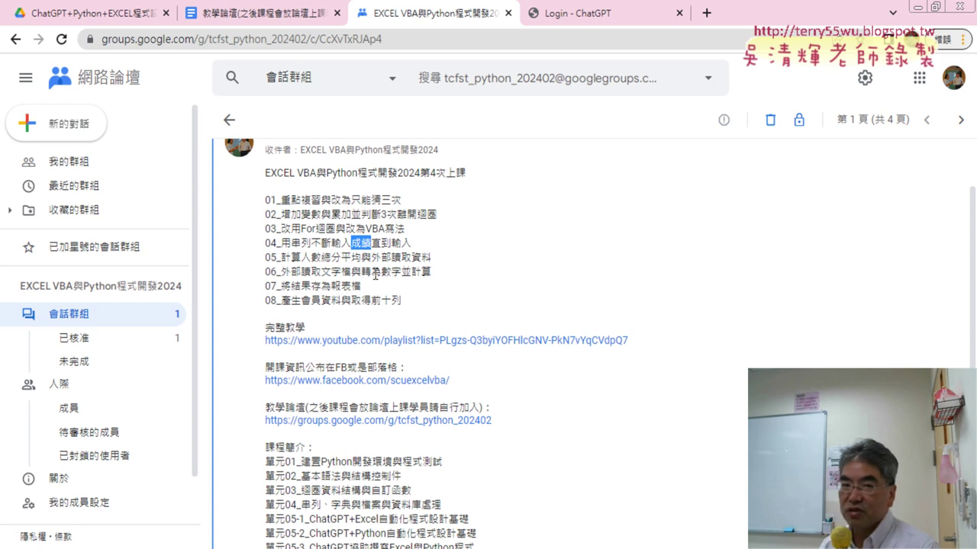
{"action": "left_click_drag", "start_coordinate": [294, 244], "coordinate": [305, 242]}
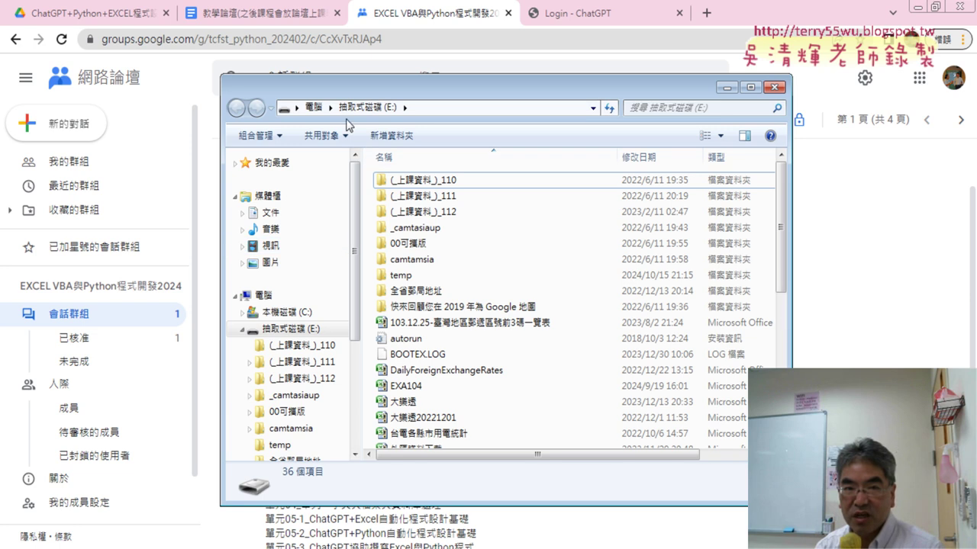
Open the eng text file on drive C: in Notepad and highlight its scores line
{"action": "left_click", "coordinate": [321, 107]}
{"action": "double_click", "coordinate": [466, 192]}
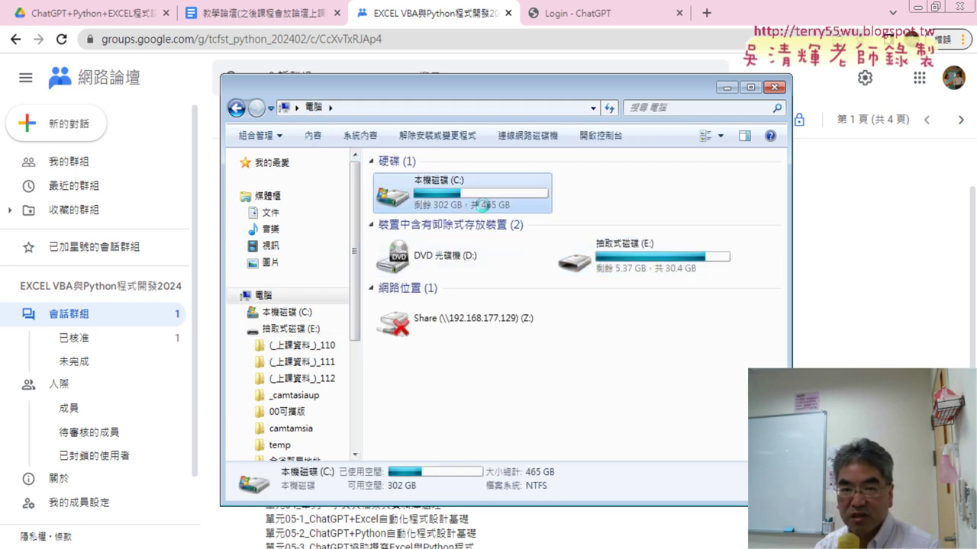
{"action": "scroll", "coordinate": [667, 330], "scroll_direction": "down", "scroll_amount": 3}
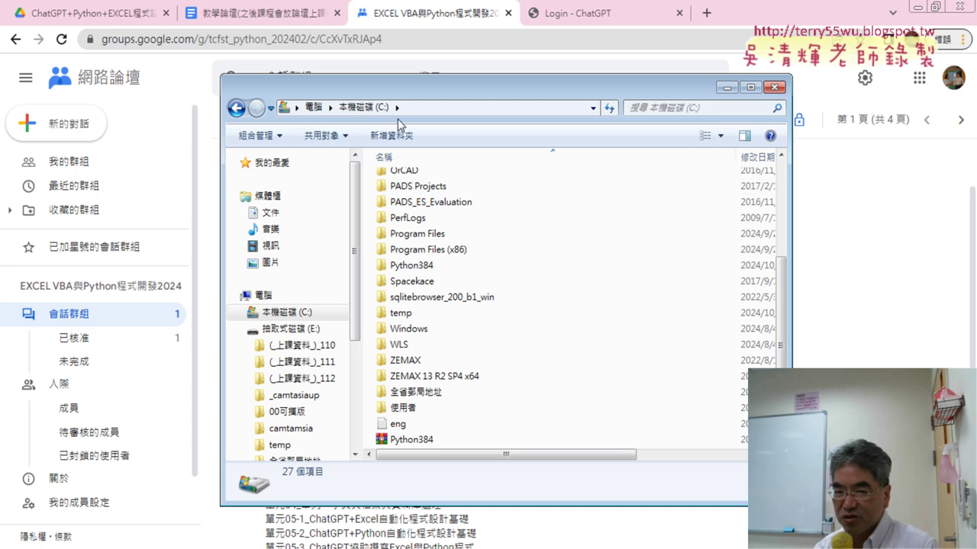
{"action": "double_click", "coordinate": [410, 431]}
{"action": "mouse_move", "coordinate": [548, 70]}
{"action": "left_mouse_down"}
{"action": "mouse_move", "coordinate": [371, 70]}
{"action": "mouse_move", "coordinate": [304, 39]}
{"action": "left_mouse_up"}
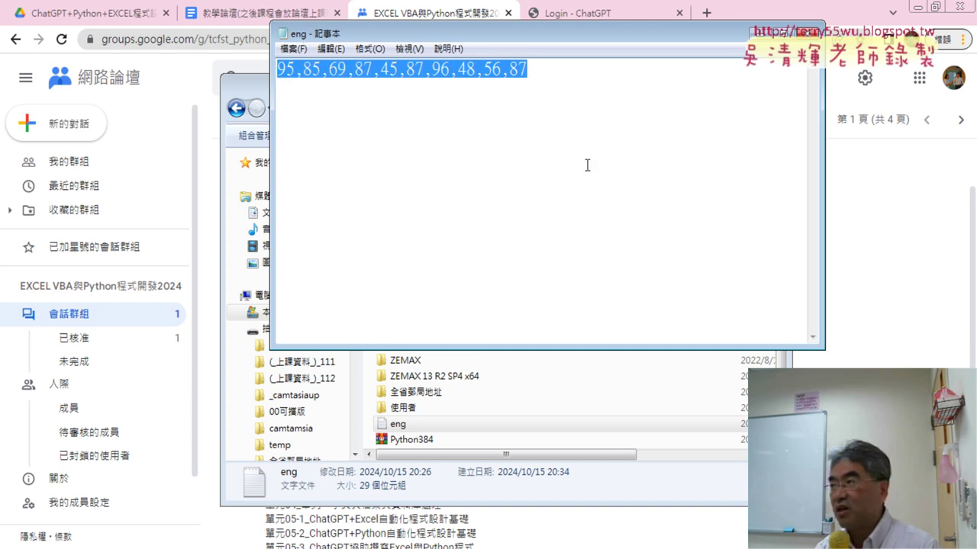
Repeatedly highlight and clear the scores line 95,85,69,87,45,87,96,48,56,87 while explaining it
{"action": "left_click", "coordinate": [632, 189]}
{"action": "left_click_drag", "start_coordinate": [571, 88], "coordinate": [269, 64]}
{"action": "left_click", "coordinate": [460, 125]}
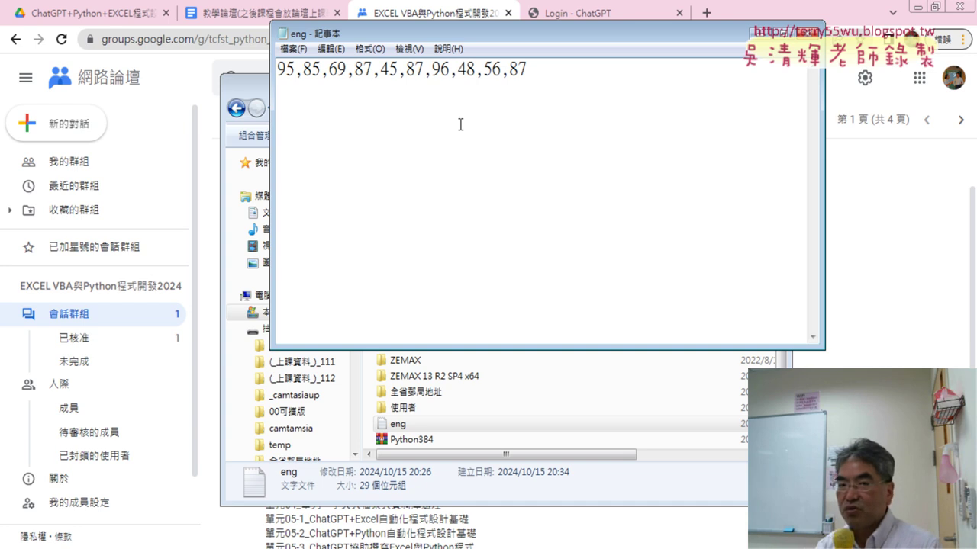
{"action": "left_click_drag", "start_coordinate": [546, 72], "coordinate": [290, 67]}
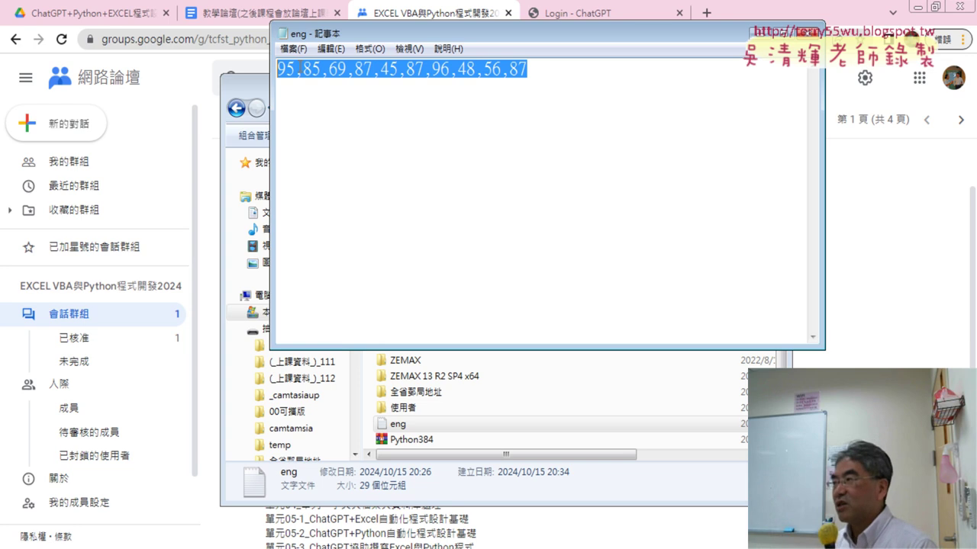
{"action": "left_click", "coordinate": [303, 71]}
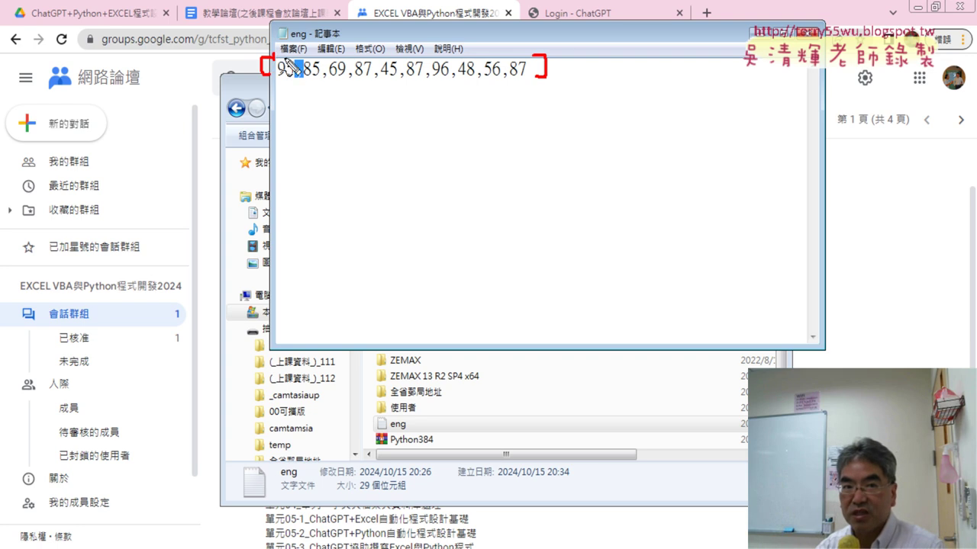
Draw red arrows from 95 and 85 to handwritten 'Int' labels, then circle the Notepad title icon
{"action": "left_click_drag", "start_coordinate": [291, 58], "coordinate": [296, 51]}
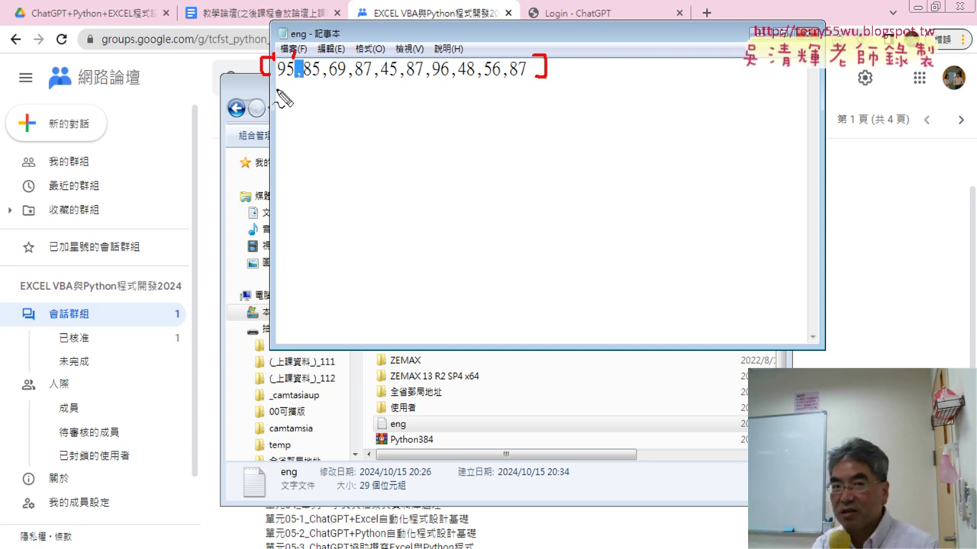
{"action": "mouse_move", "coordinate": [280, 106]}
{"action": "left_mouse_down"}
{"action": "mouse_move", "coordinate": [280, 122]}
{"action": "mouse_move", "coordinate": [336, 122]}
{"action": "mouse_move", "coordinate": [338, 138]}
{"action": "left_mouse_up"}
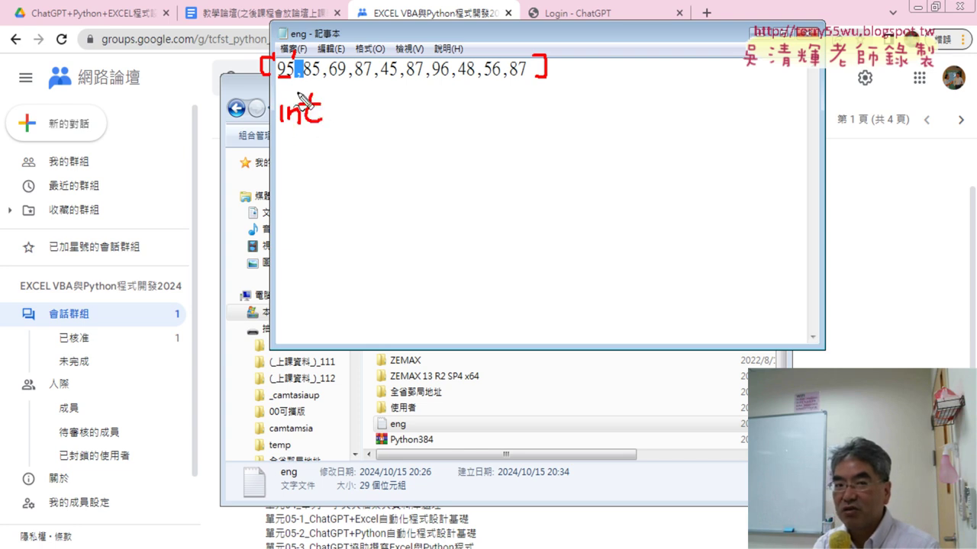
{"action": "mouse_move", "coordinate": [289, 80]}
{"action": "left_mouse_down"}
{"action": "mouse_move", "coordinate": [290, 112]}
{"action": "mouse_move", "coordinate": [305, 93]}
{"action": "mouse_move", "coordinate": [320, 101]}
{"action": "mouse_move", "coordinate": [319, 76]}
{"action": "mouse_move", "coordinate": [341, 110]}
{"action": "mouse_move", "coordinate": [337, 122]}
{"action": "mouse_move", "coordinate": [364, 122]}
{"action": "left_mouse_up"}
{"action": "mouse_move", "coordinate": [354, 113]}
{"action": "left_mouse_down"}
{"action": "mouse_move", "coordinate": [369, 113]}
{"action": "mouse_move", "coordinate": [344, 110]}
{"action": "left_mouse_up"}
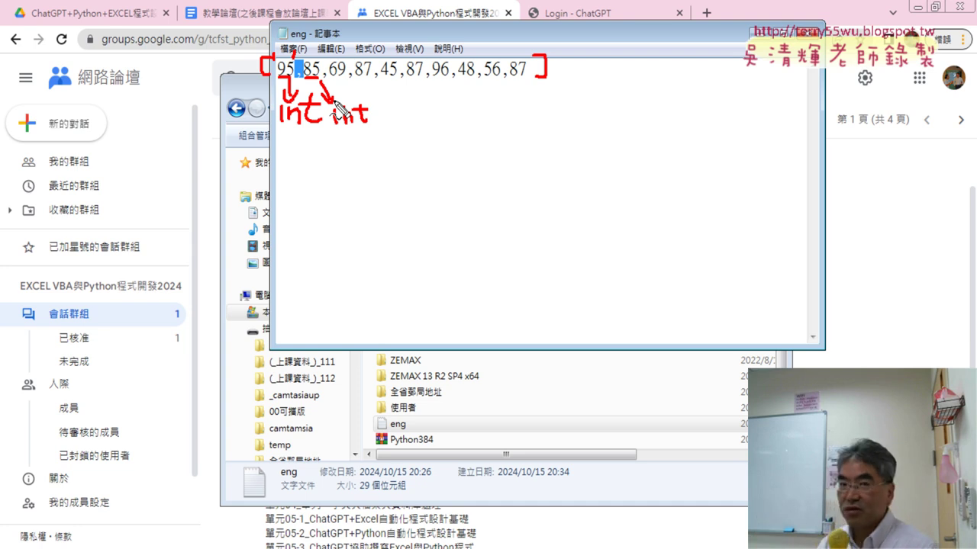
{"action": "left_click_drag", "start_coordinate": [293, 23], "coordinate": [293, 31]}
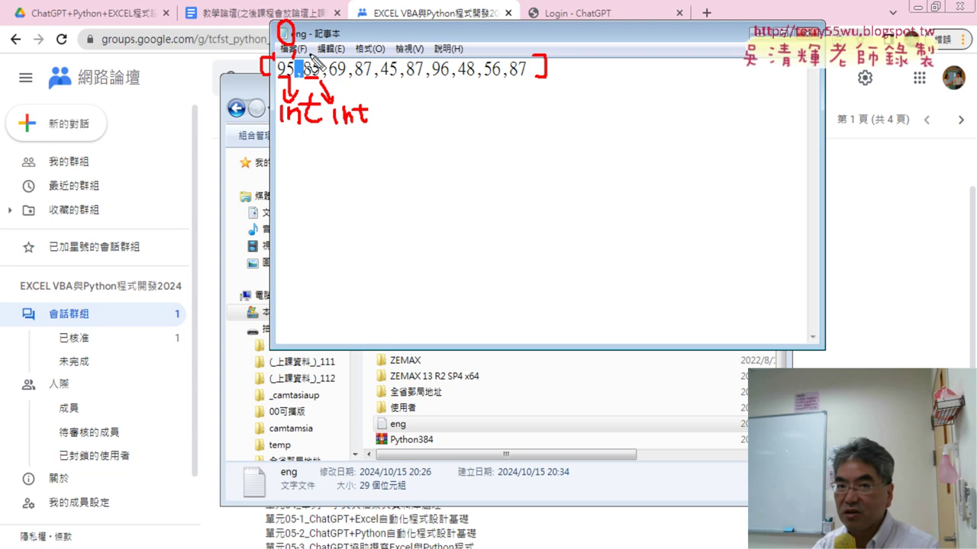
{"action": "left_click_drag", "start_coordinate": [527, 22], "coordinate": [519, 48]}
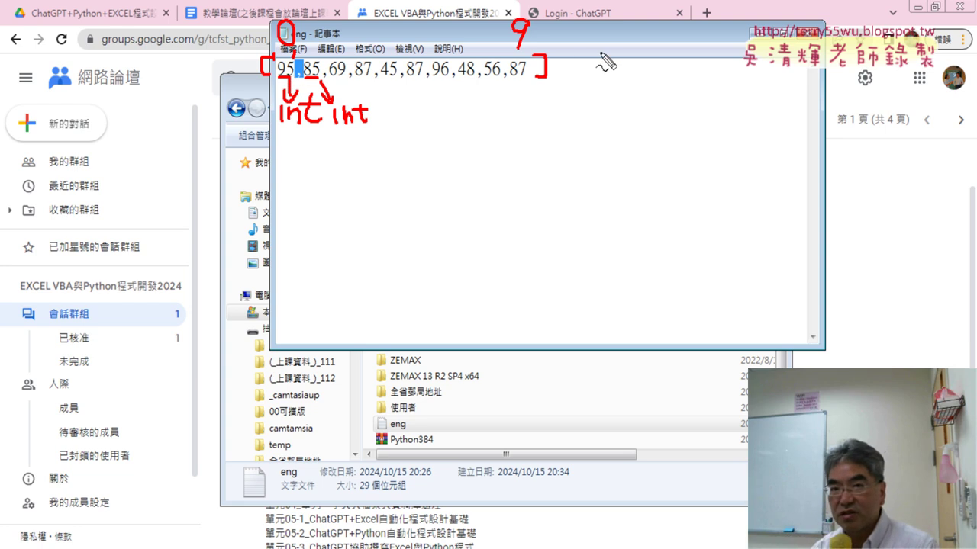
{"action": "mouse_move", "coordinate": [601, 52]}
{"action": "left_mouse_down"}
{"action": "mouse_move", "coordinate": [599, 83]}
{"action": "mouse_move", "coordinate": [613, 80]}
{"action": "mouse_move", "coordinate": [625, 52]}
{"action": "left_mouse_up"}
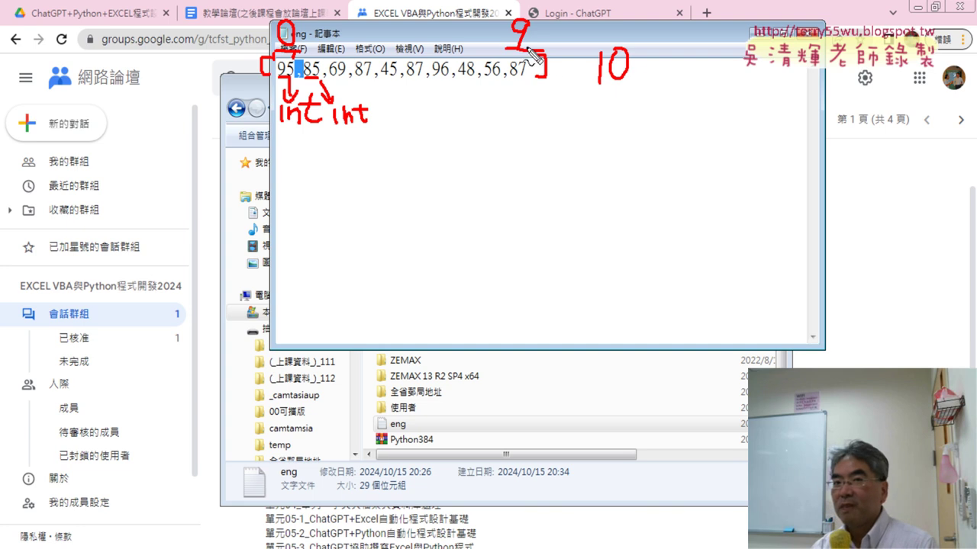
{"action": "mouse_move", "coordinate": [590, 84]}
{"action": "left_mouse_down"}
{"action": "mouse_move", "coordinate": [583, 91]}
{"action": "mouse_move", "coordinate": [624, 94]}
{"action": "left_mouse_up"}
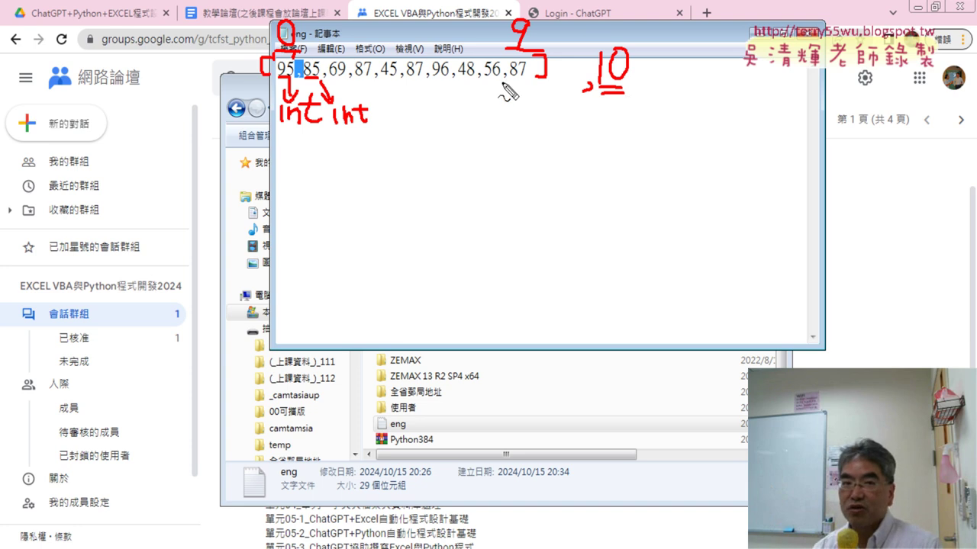
{"action": "mouse_move", "coordinate": [321, 175]}
{"action": "left_mouse_down"}
{"action": "mouse_move", "coordinate": [321, 192]}
{"action": "mouse_move", "coordinate": [348, 207]}
{"action": "left_mouse_up"}
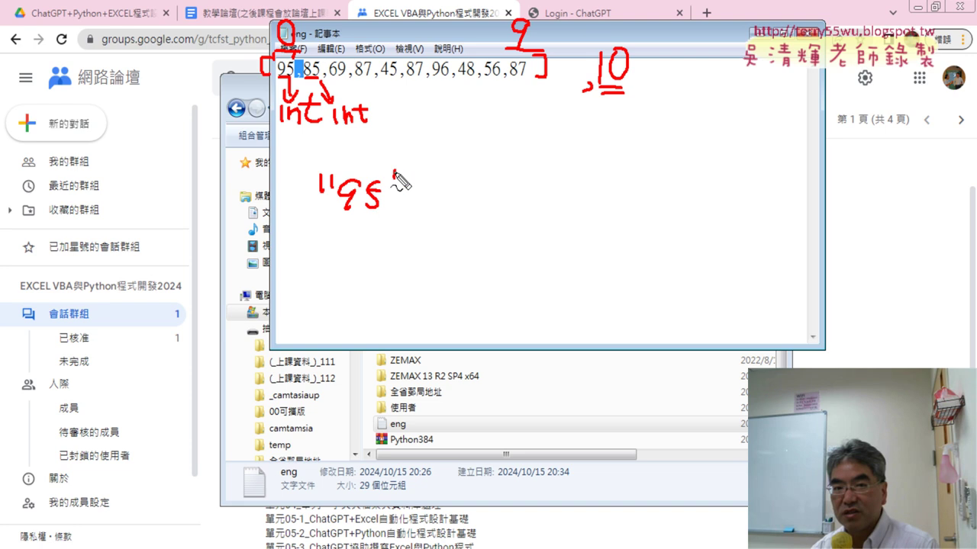
{"action": "left_click_drag", "start_coordinate": [393, 171], "coordinate": [394, 181]}
{"action": "mouse_move", "coordinate": [401, 170]}
{"action": "left_mouse_down"}
{"action": "mouse_move", "coordinate": [433, 197]}
{"action": "mouse_move", "coordinate": [421, 203]}
{"action": "left_mouse_up"}
{"action": "left_click_drag", "start_coordinate": [481, 178], "coordinate": [464, 214]}
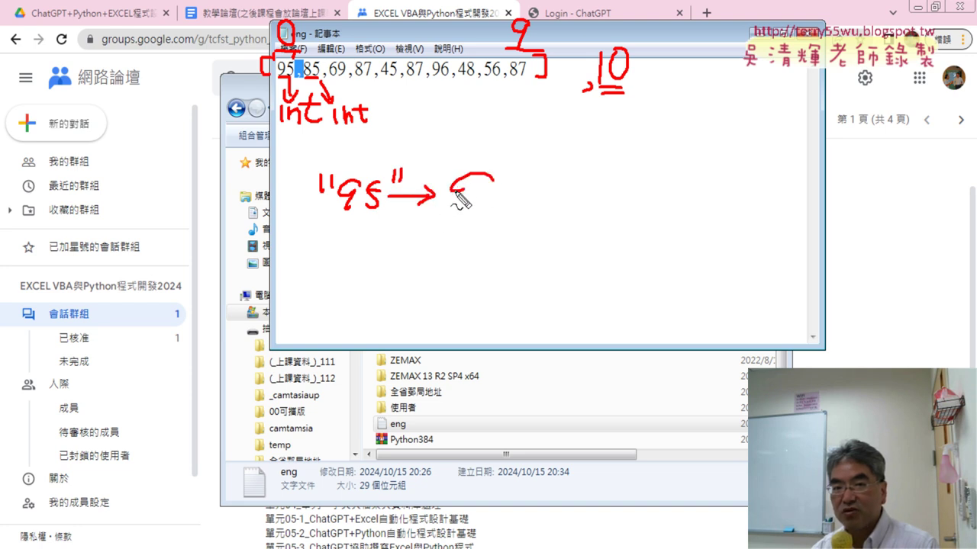
{"action": "left_click_drag", "start_coordinate": [515, 178], "coordinate": [490, 205]}
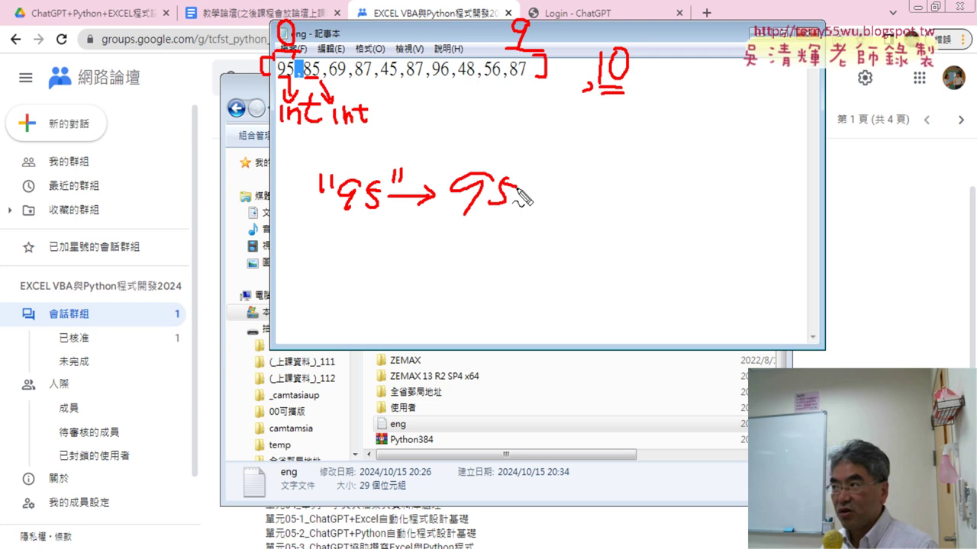
{"action": "key", "text": "Escape"}
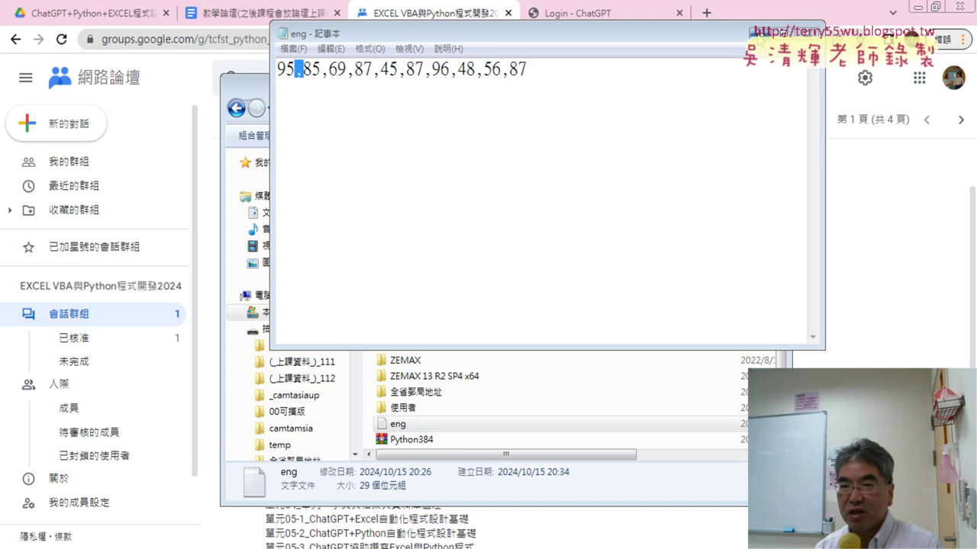
Close the eng score file and open eng_rpt from the temp folder
{"action": "left_click", "coordinate": [759, 34]}
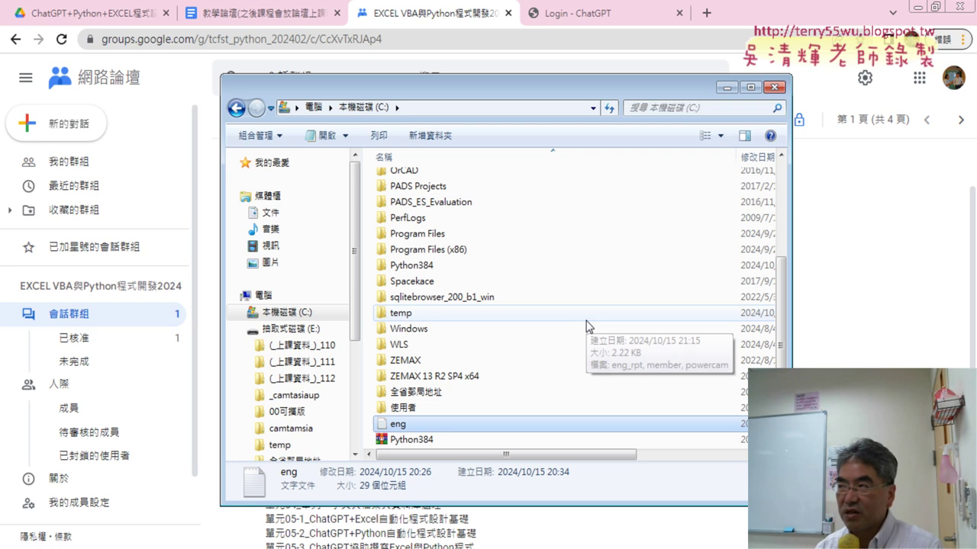
{"action": "mouse_move", "coordinate": [400, 313]}
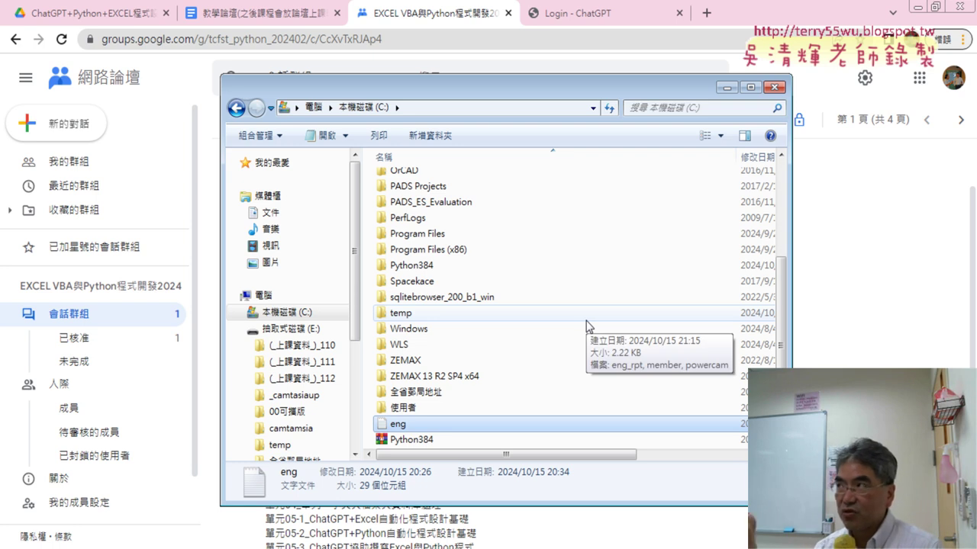
{"action": "double_click", "coordinate": [586, 319]}
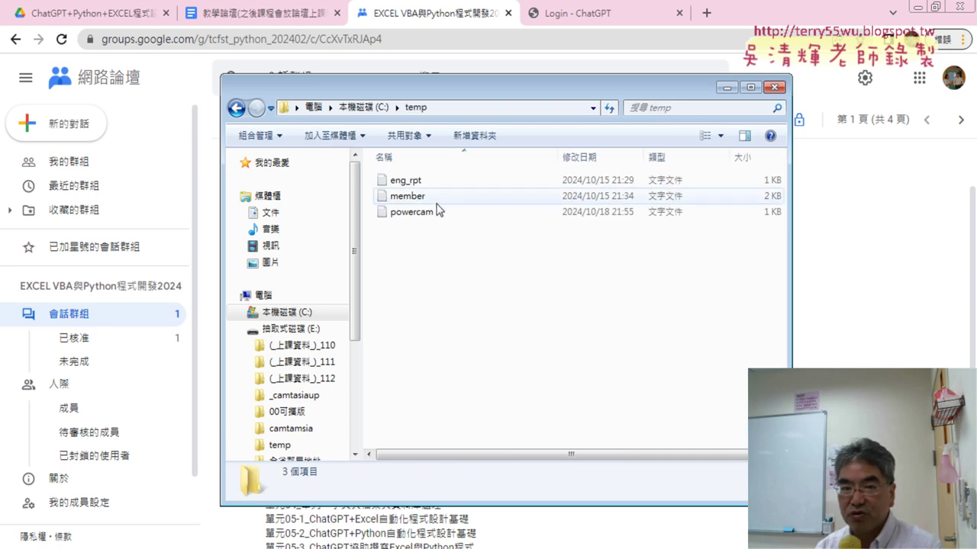
{"action": "double_click", "coordinate": [413, 187]}
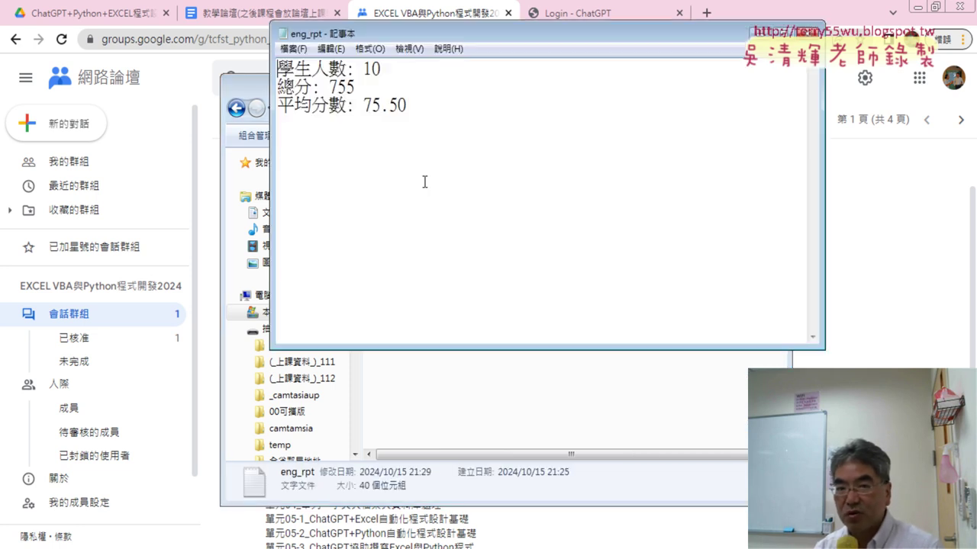
Highlight the total 755 and average 75.50, then reposition and narrow the report window
{"action": "key", "text": "ctrl+a"}
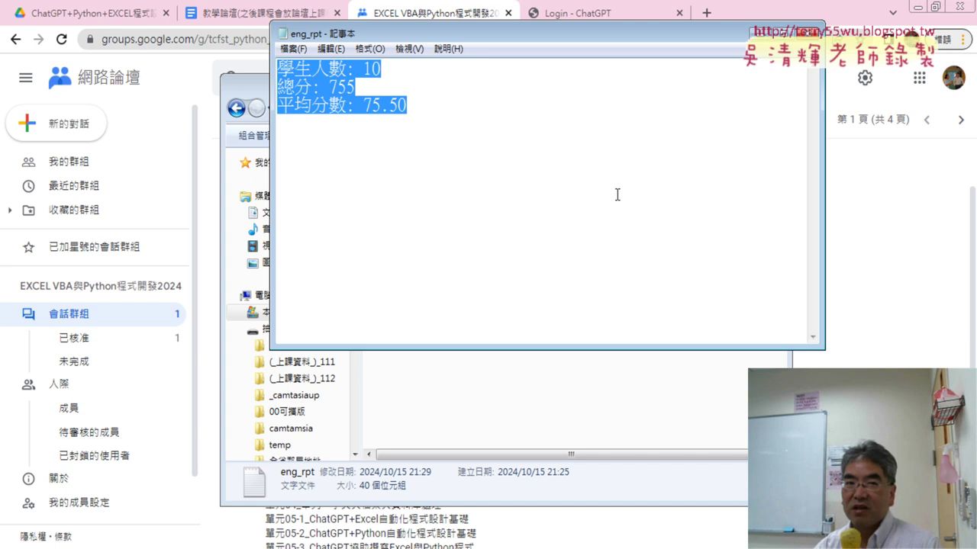
{"action": "left_click_drag", "start_coordinate": [389, 85], "coordinate": [326, 85]}
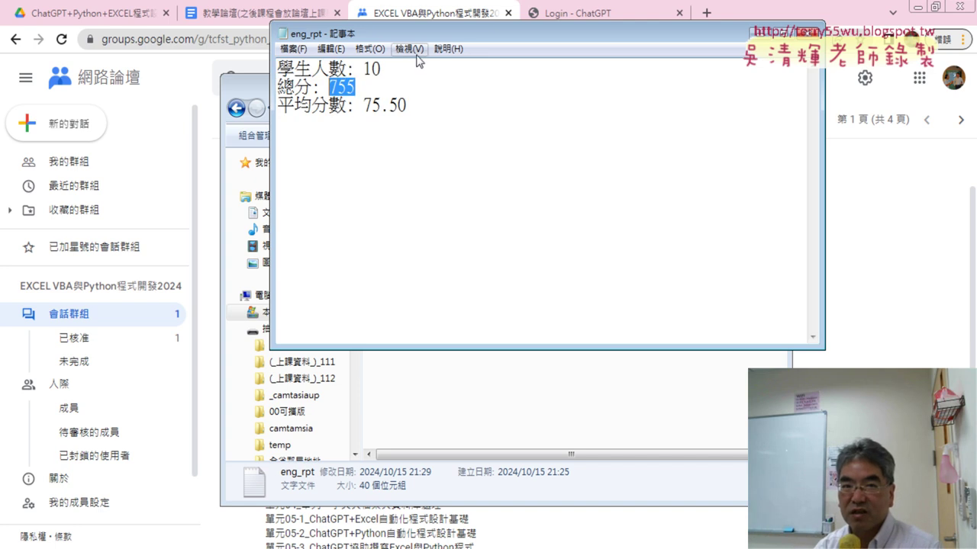
{"action": "mouse_move", "coordinate": [428, 24]}
{"action": "left_mouse_down"}
{"action": "mouse_move", "coordinate": [462, 160]}
{"action": "mouse_move", "coordinate": [449, 154]}
{"action": "left_mouse_up"}
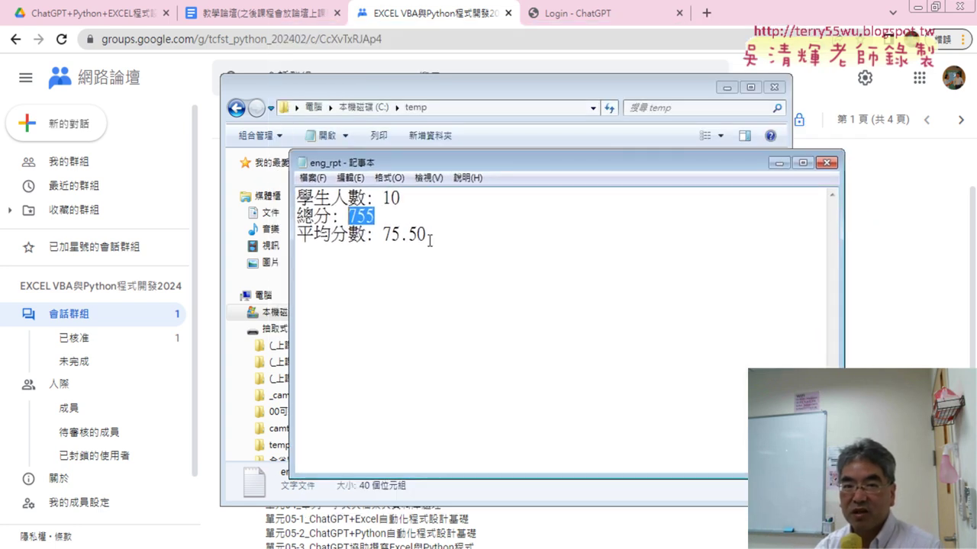
{"action": "left_click_drag", "start_coordinate": [425, 235], "coordinate": [382, 234]}
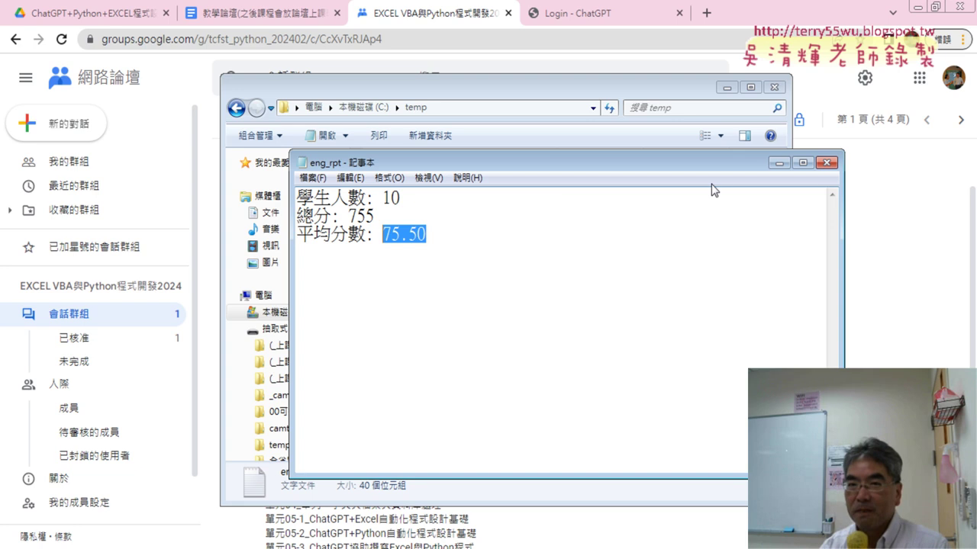
{"action": "left_click_drag", "start_coordinate": [843, 191], "coordinate": [698, 184]}
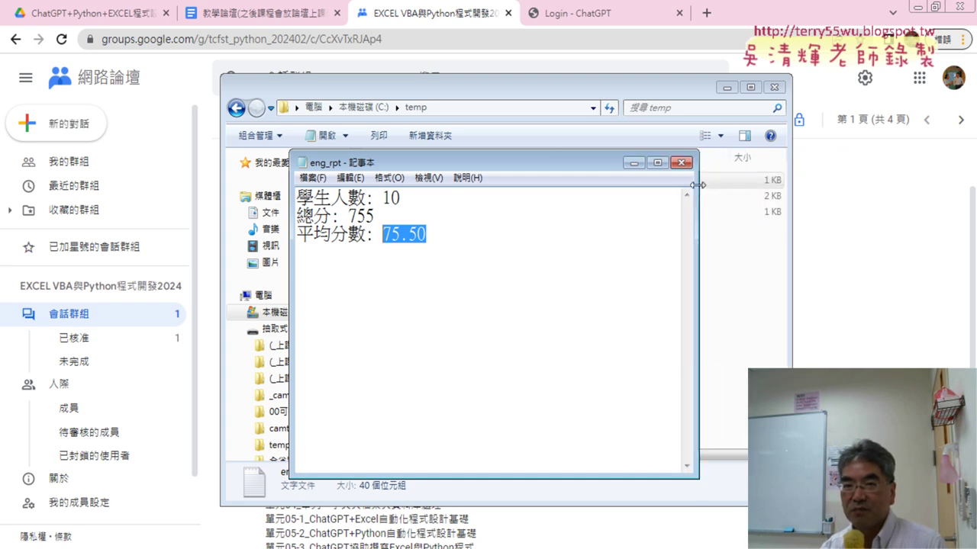
Close eng_rpt and open the member data file in a larger window showing more rows
{"action": "left_click", "coordinate": [681, 162]}
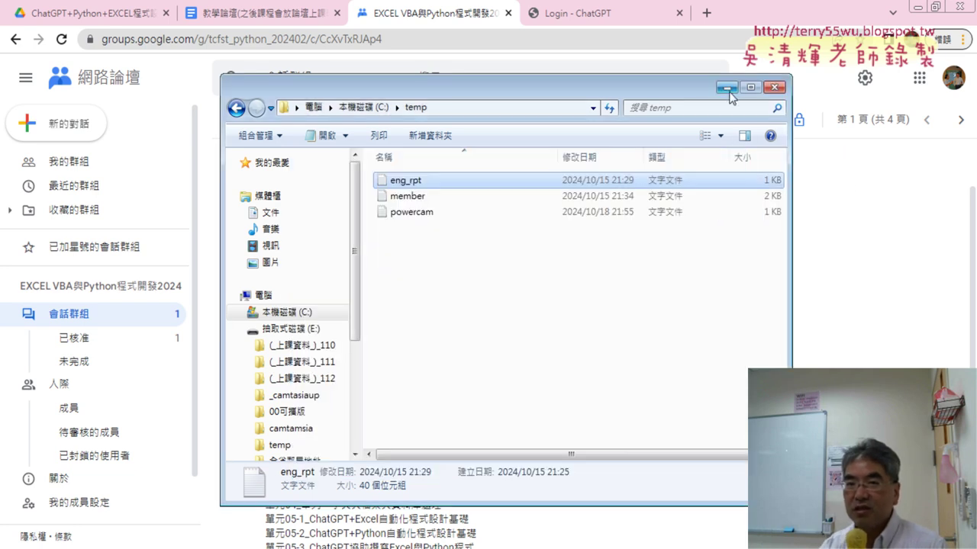
{"action": "double_click", "coordinate": [467, 196]}
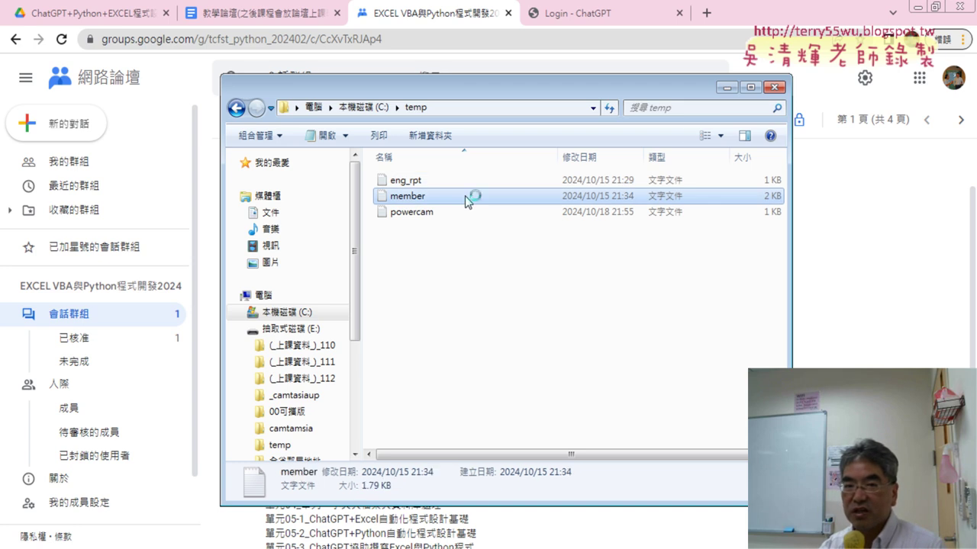
{"action": "left_click_drag", "start_coordinate": [610, 162], "coordinate": [755, 42]}
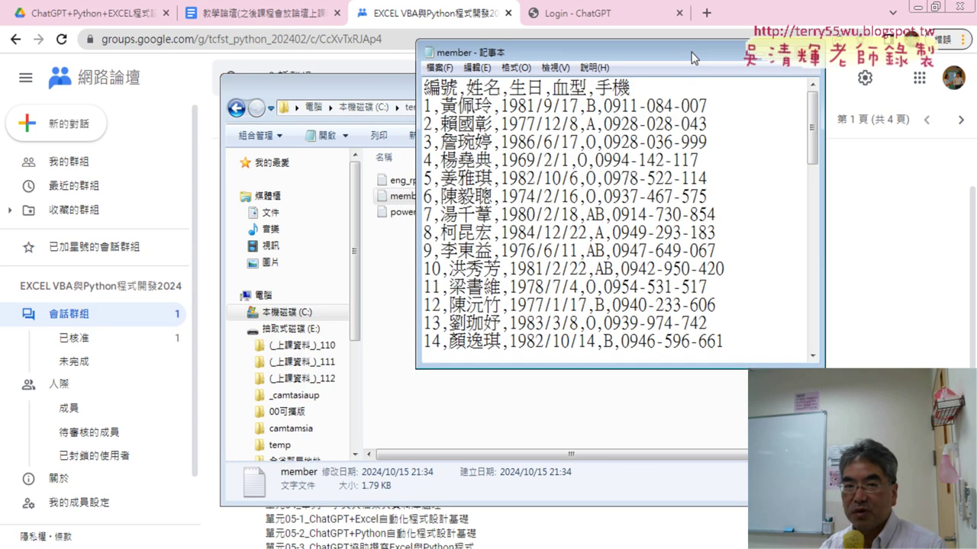
{"action": "left_click_drag", "start_coordinate": [784, 357], "coordinate": [784, 426]}
In the Google Groups post, select item 08's text, then go to the Google Drive folder page
{"action": "key", "text": "alt+Tab"}
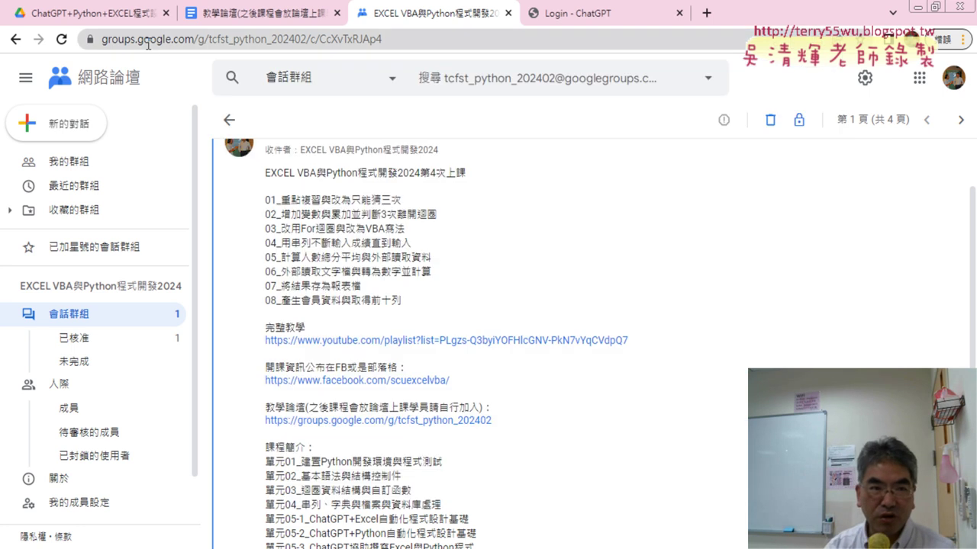
{"action": "left_click_drag", "start_coordinate": [402, 301], "coordinate": [280, 304]}
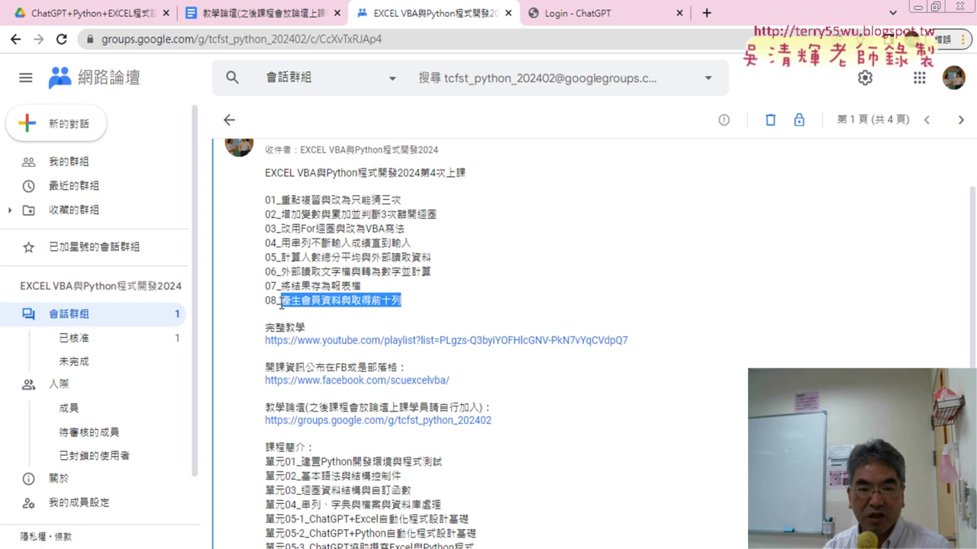
{"action": "left_click", "coordinate": [113, 16]}
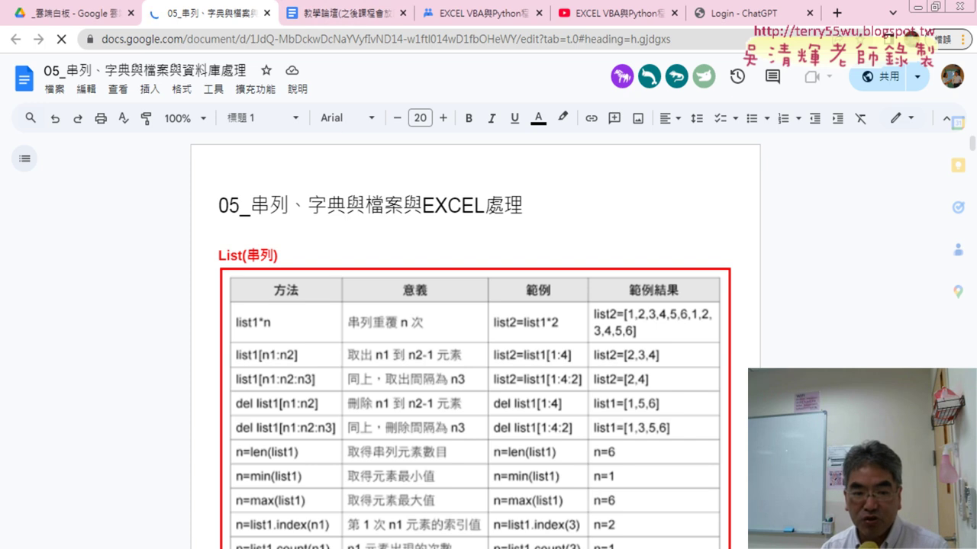
Open the member file from C:\temp, move it right, and select its header line
{"action": "key", "text": "alt+Tab"}
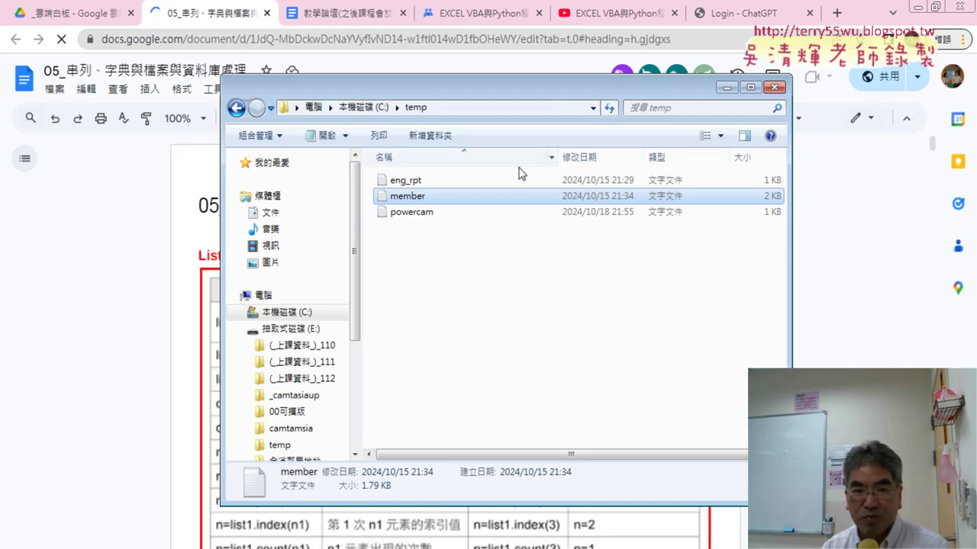
{"action": "double_click", "coordinate": [439, 202]}
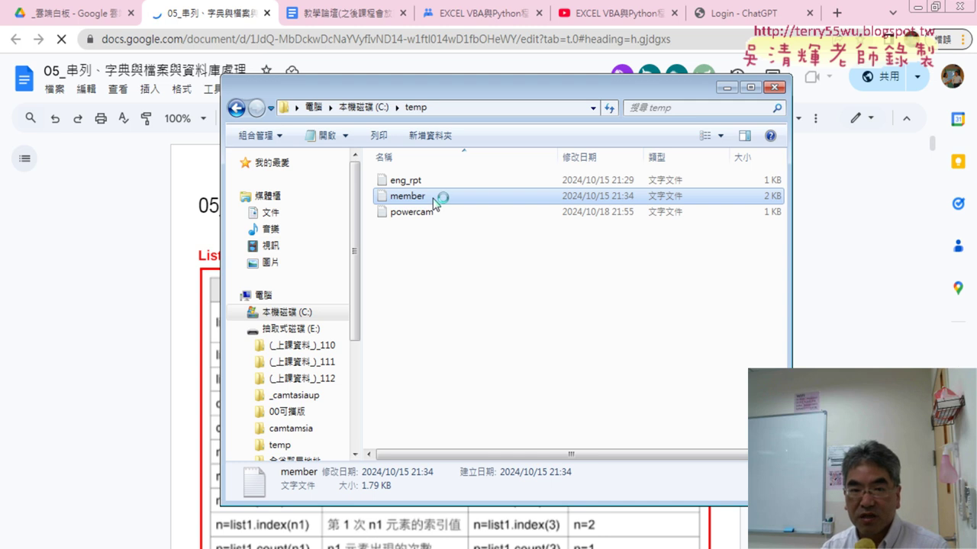
{"action": "mouse_move", "coordinate": [389, 161]}
{"action": "left_mouse_down"}
{"action": "mouse_move", "coordinate": [500, 145]}
{"action": "mouse_move", "coordinate": [659, 102]}
{"action": "left_mouse_up"}
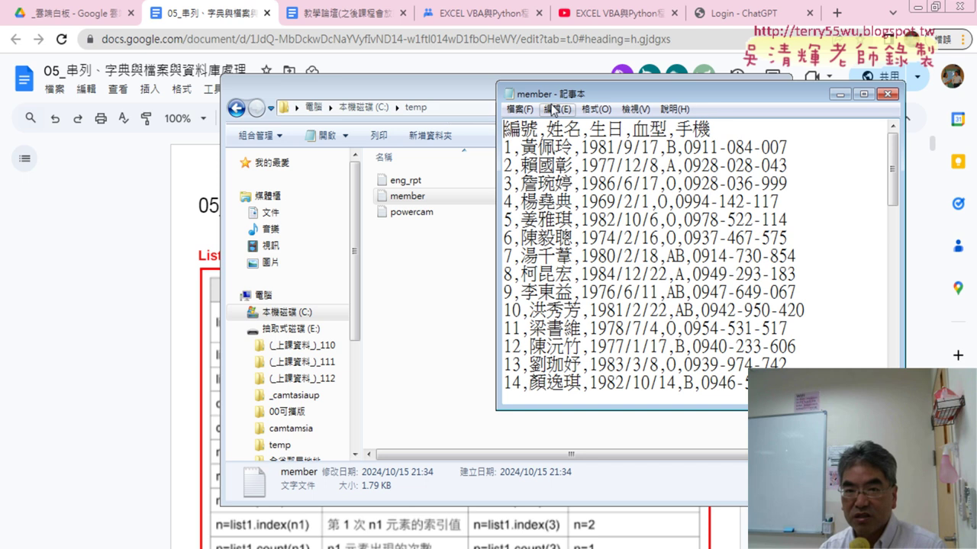
{"action": "left_click_drag", "start_coordinate": [503, 128], "coordinate": [718, 130]}
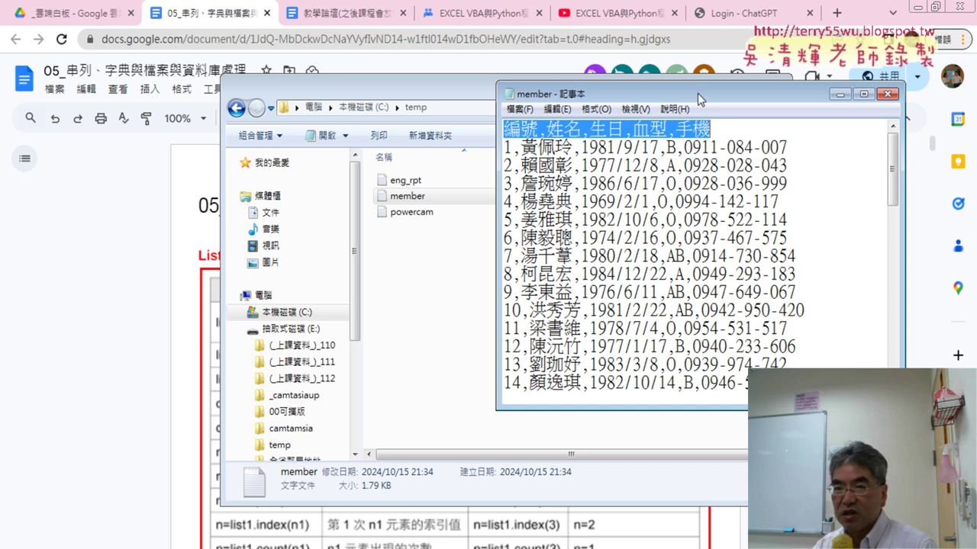
Move and enlarge the member window, scroll its rows, and select the header with the first row
{"action": "left_click_drag", "start_coordinate": [698, 93], "coordinate": [625, 47]}
{"action": "left_click_drag", "start_coordinate": [683, 361], "coordinate": [683, 492]}
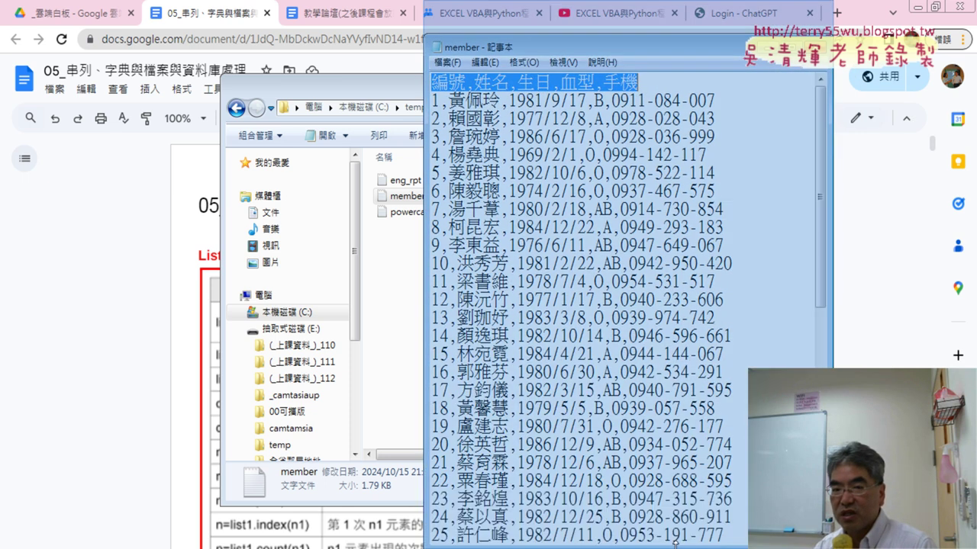
{"action": "scroll", "coordinate": [692, 374], "scroll_direction": "down", "scroll_amount": 10}
{"action": "scroll", "coordinate": [692, 374], "scroll_direction": "up", "scroll_amount": 4}
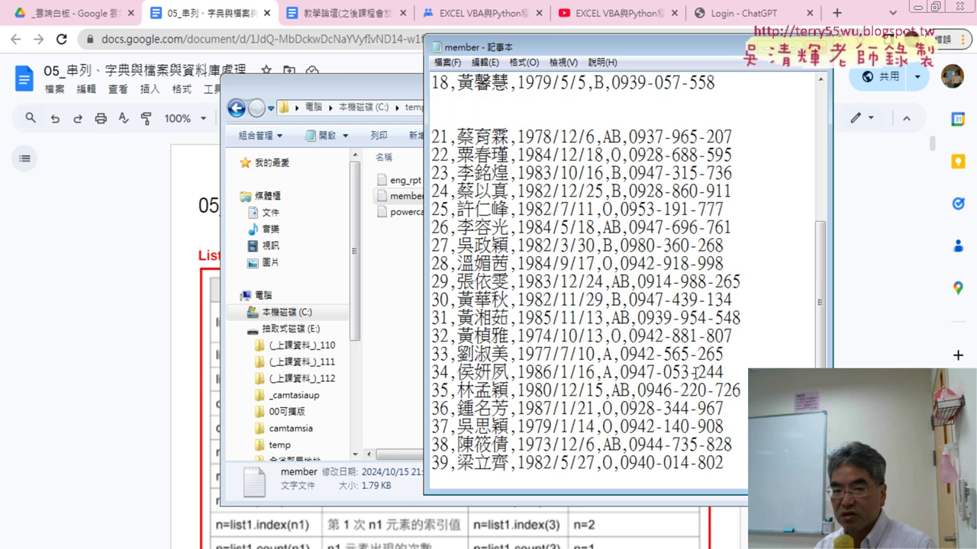
{"action": "scroll", "coordinate": [696, 373], "scroll_direction": "up", "scroll_amount": 6}
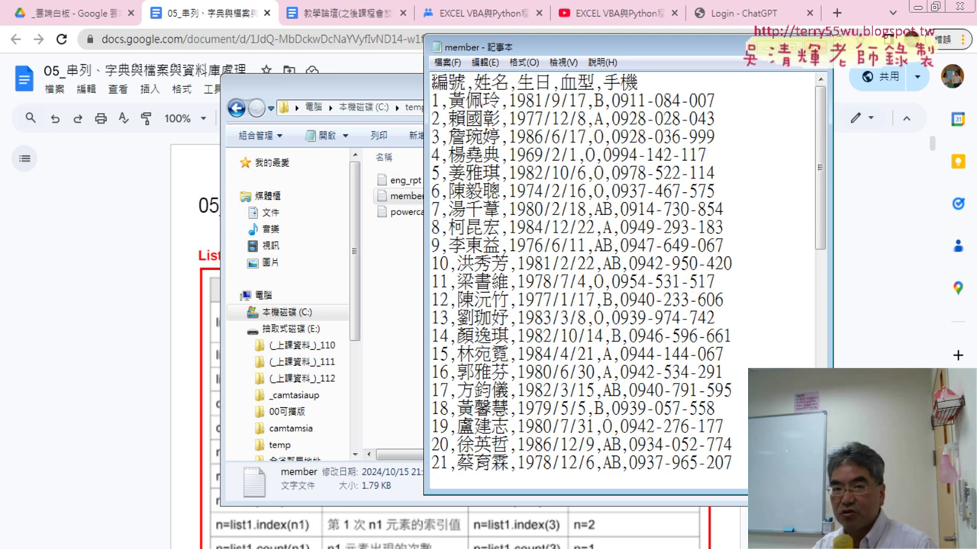
{"action": "mouse_move", "coordinate": [432, 81]}
{"action": "left_mouse_down"}
{"action": "mouse_move", "coordinate": [668, 102]}
{"action": "mouse_move", "coordinate": [686, 191]}
{"action": "mouse_move", "coordinate": [683, 246]}
{"action": "mouse_move", "coordinate": [725, 263]}
{"action": "left_mouse_up"}
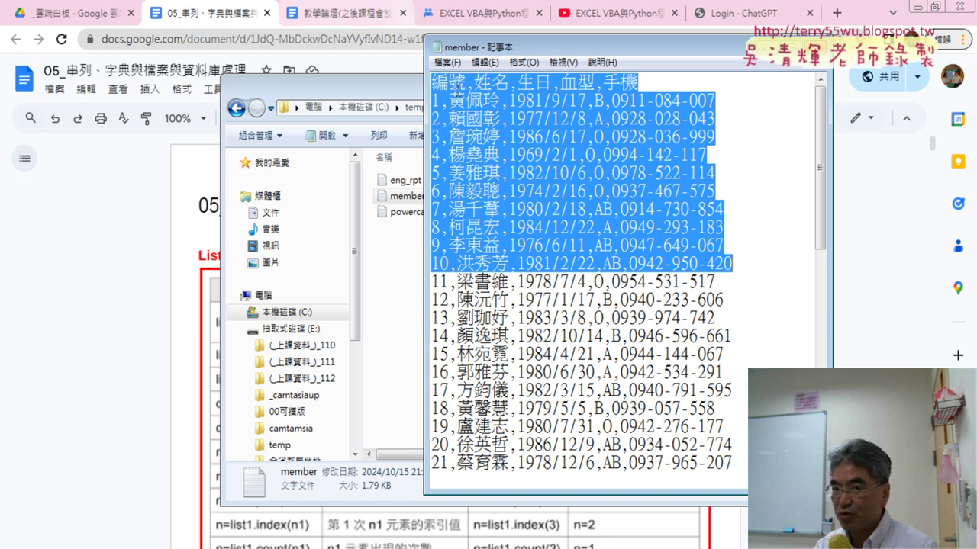
Reselect the header line 編號,姓名,生日,血型,手機 and draw red brackets at both ends
{"action": "left_click", "coordinate": [510, 100]}
{"action": "left_click_drag", "start_coordinate": [648, 83], "coordinate": [432, 82]}
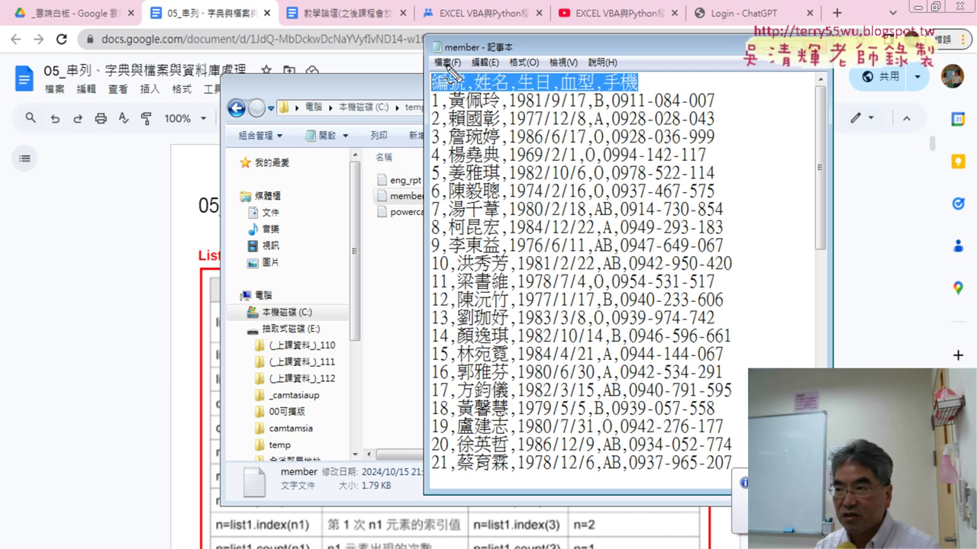
{"action": "left_click_drag", "start_coordinate": [432, 66], "coordinate": [412, 87]}
{"action": "left_click_drag", "start_coordinate": [645, 61], "coordinate": [660, 84]}
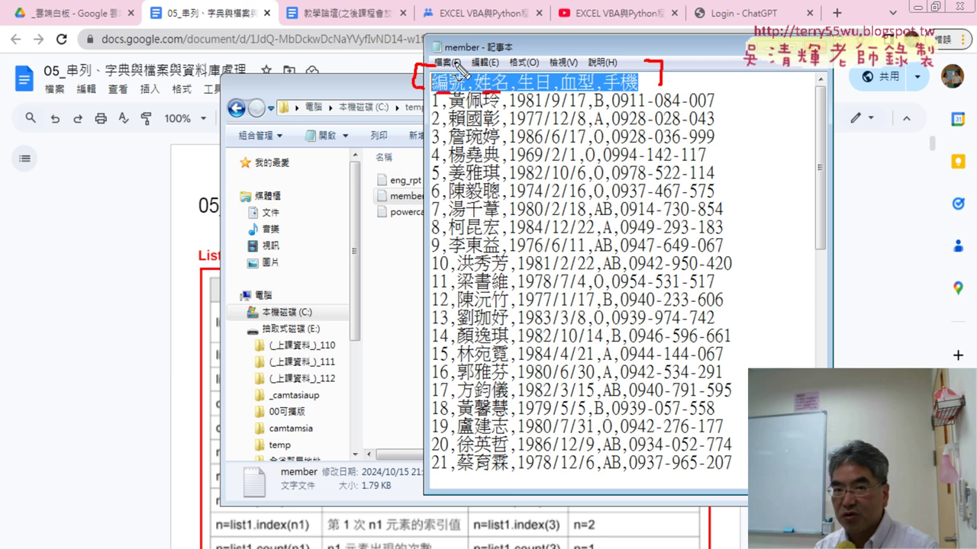
Write a red 0 above 編號 and a 4 above 手機, then underline a header field
{"action": "mouse_move", "coordinate": [454, 44]}
{"action": "left_mouse_down"}
{"action": "mouse_move", "coordinate": [448, 54]}
{"action": "mouse_move", "coordinate": [492, 73]}
{"action": "left_mouse_up"}
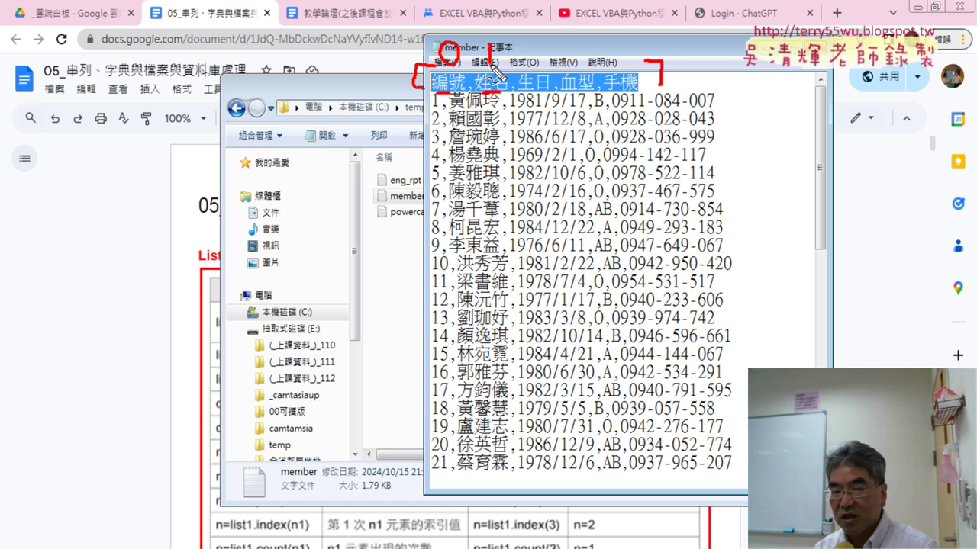
{"action": "left_click_drag", "start_coordinate": [630, 40], "coordinate": [625, 75]}
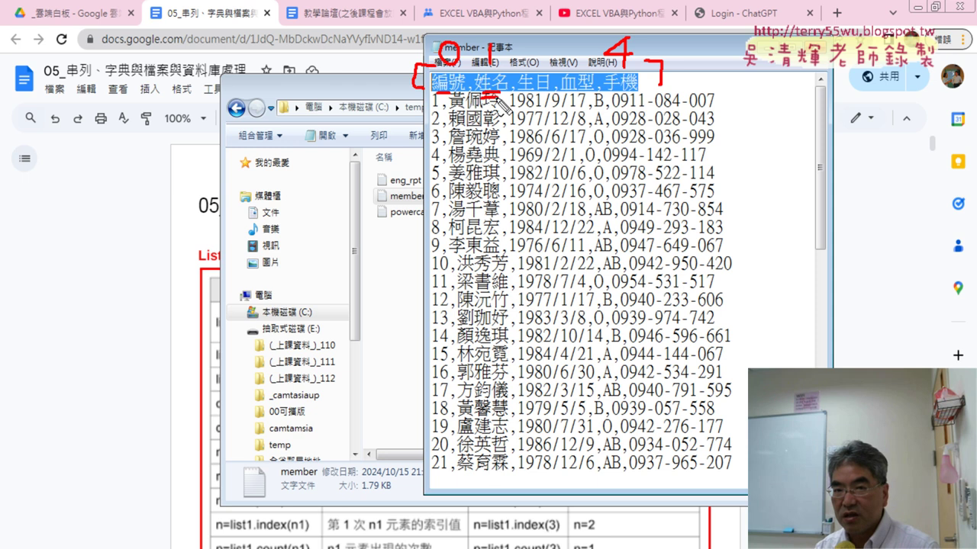
{"action": "left_click_drag", "start_coordinate": [614, 95], "coordinate": [637, 98]}
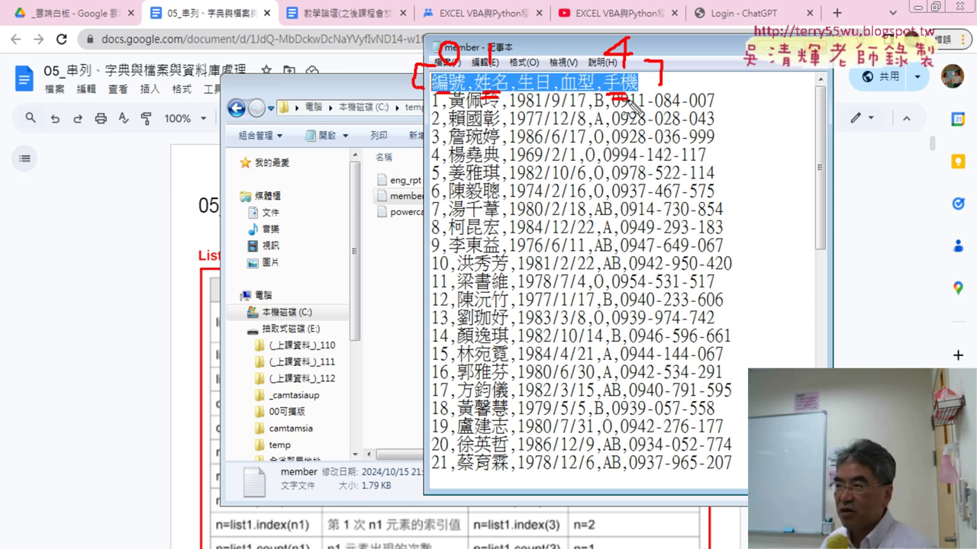
Clear the red annotations and bring the C:\temp Explorer window to the front
{"action": "key", "text": "Escape"}
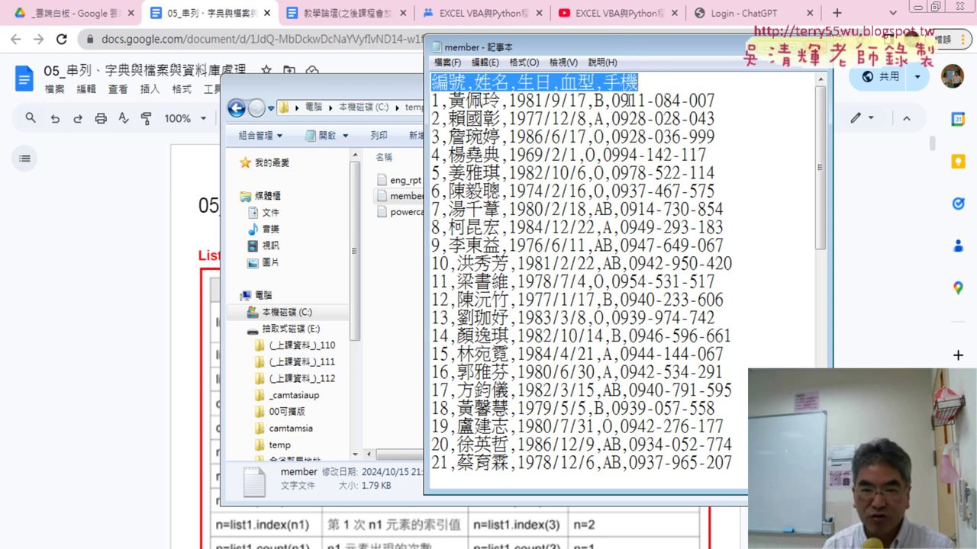
{"action": "left_click_drag", "start_coordinate": [384, 90], "coordinate": [318, 76]}
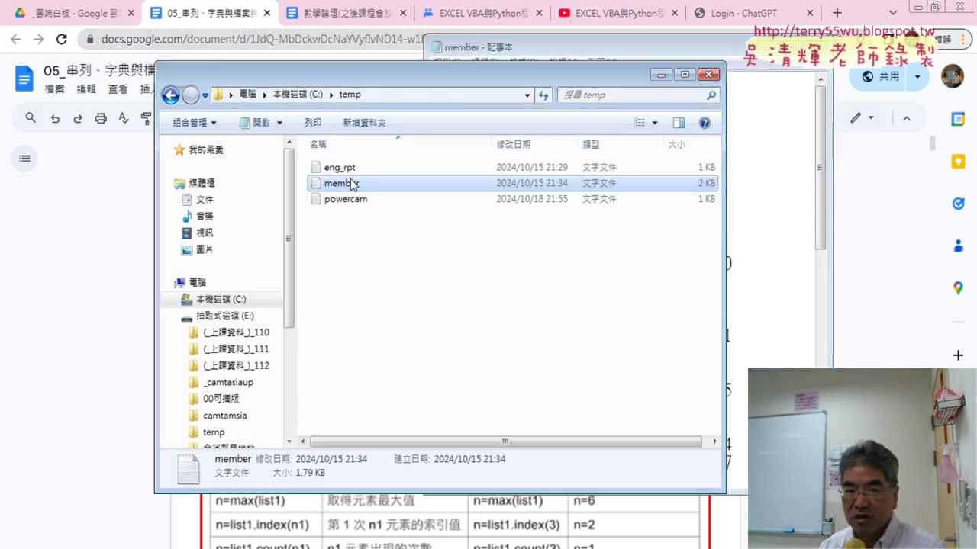